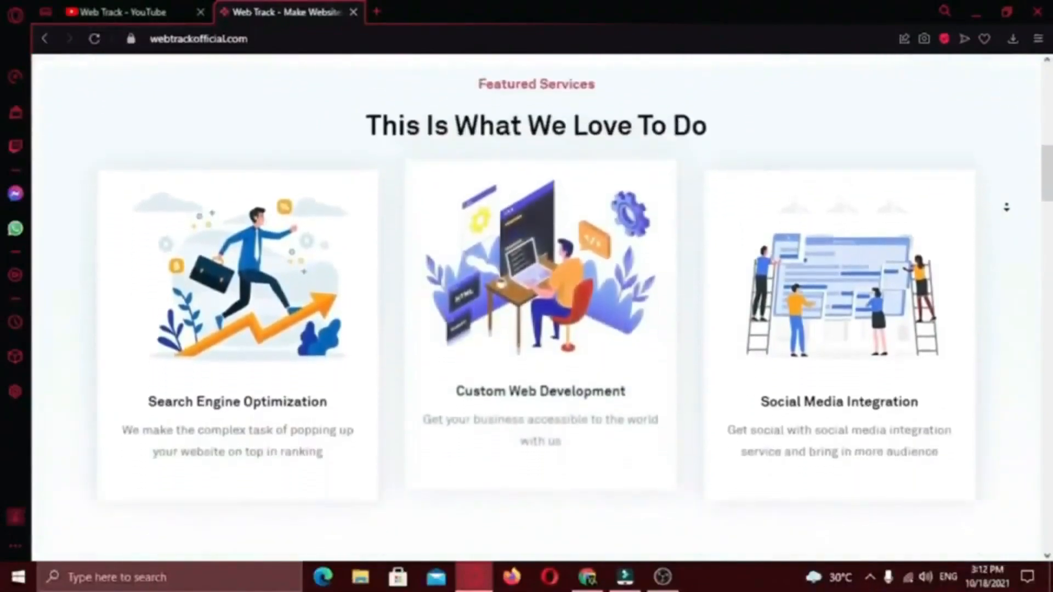
# Step: Look through the featured services, company, FAQ and testimonial sections of the Web Track homepage
pyautogui.scroll(-7, 1006, 207)
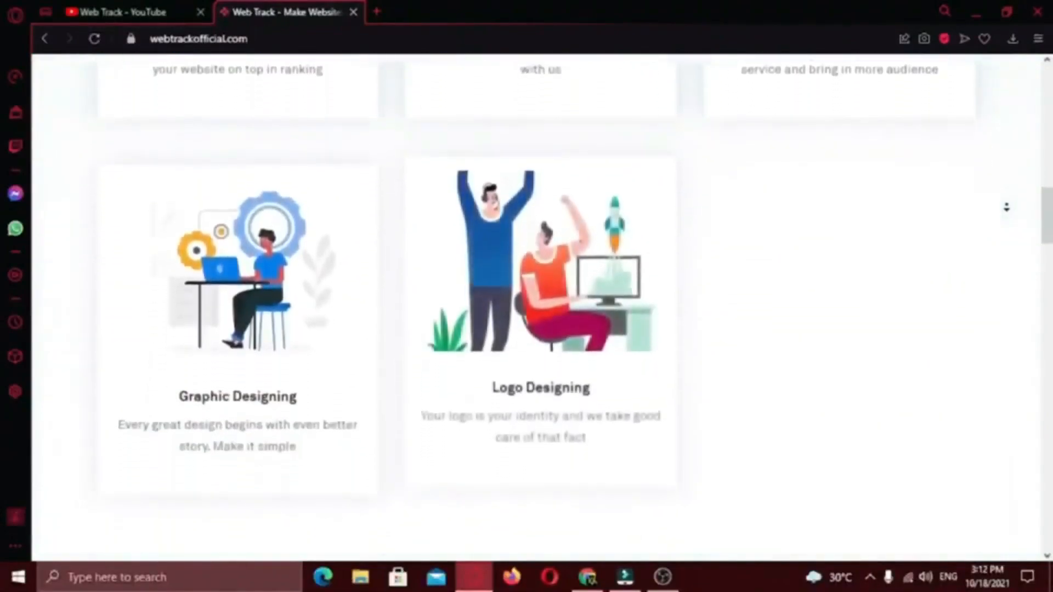
pyautogui.scroll(-8, 1006, 207)
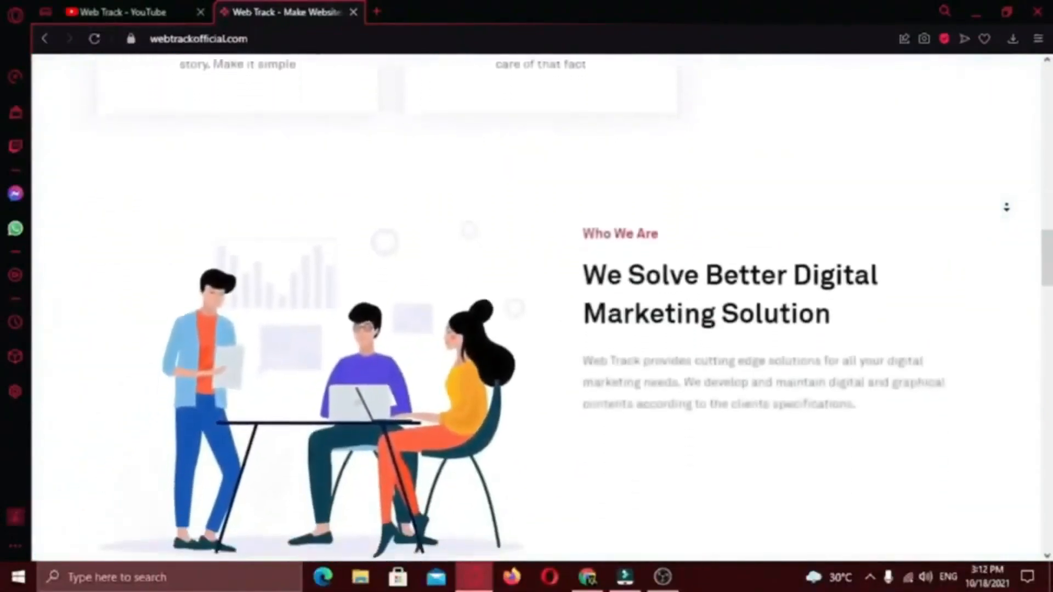
pyautogui.scroll(-6, 1006, 207)
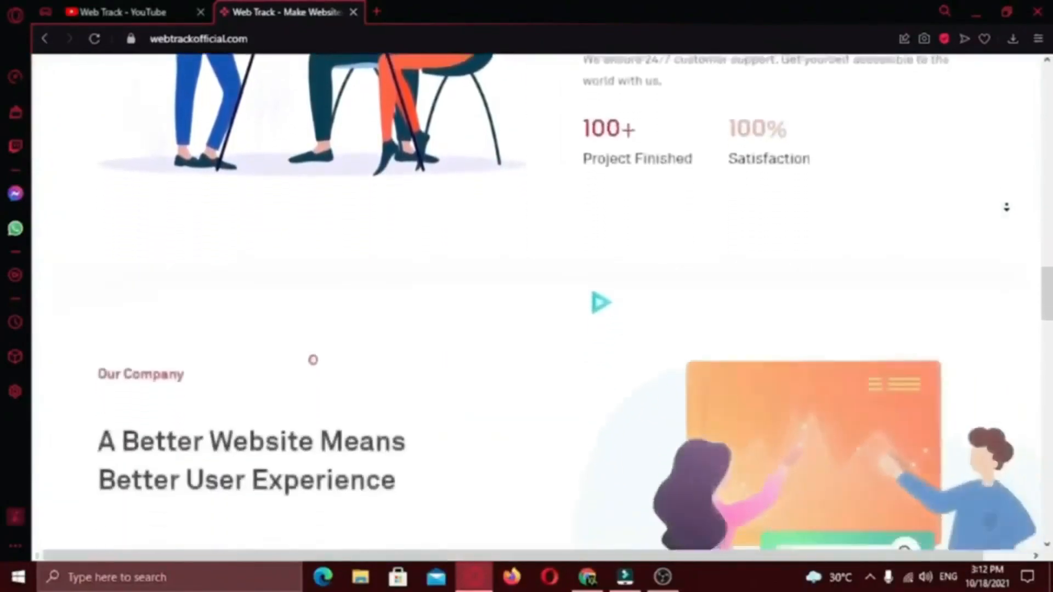
pyautogui.scroll(-8, 1006, 207)
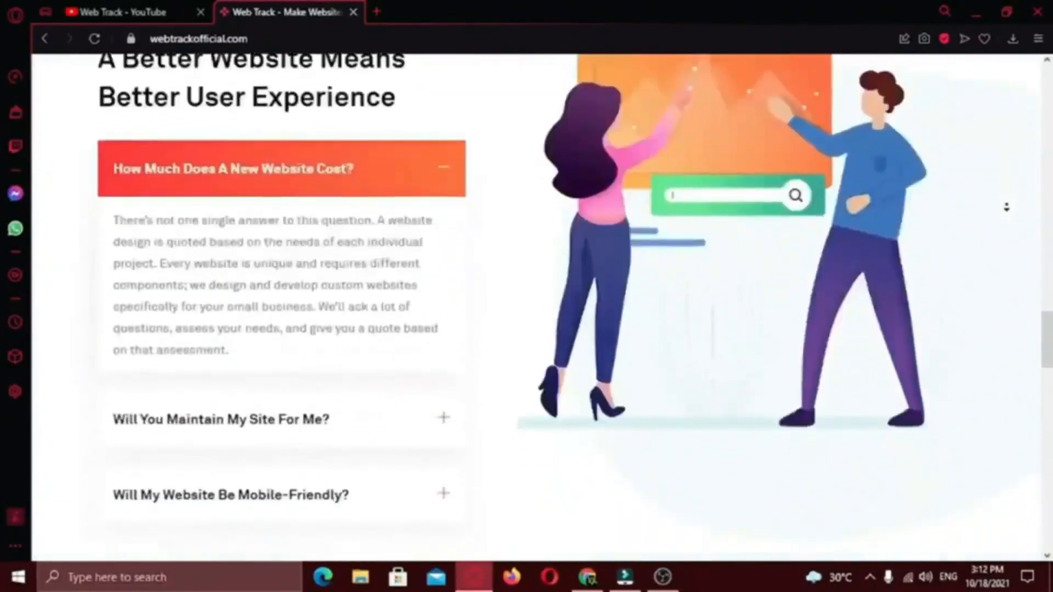
pyautogui.scroll(-7, 1006, 207)
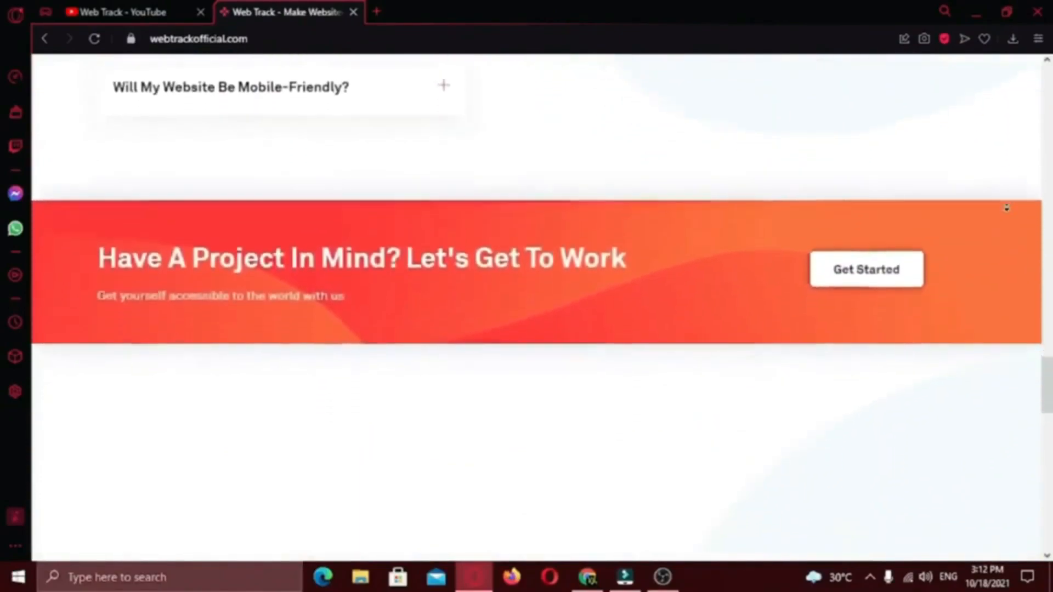
pyautogui.scroll(-7, 1006, 207)
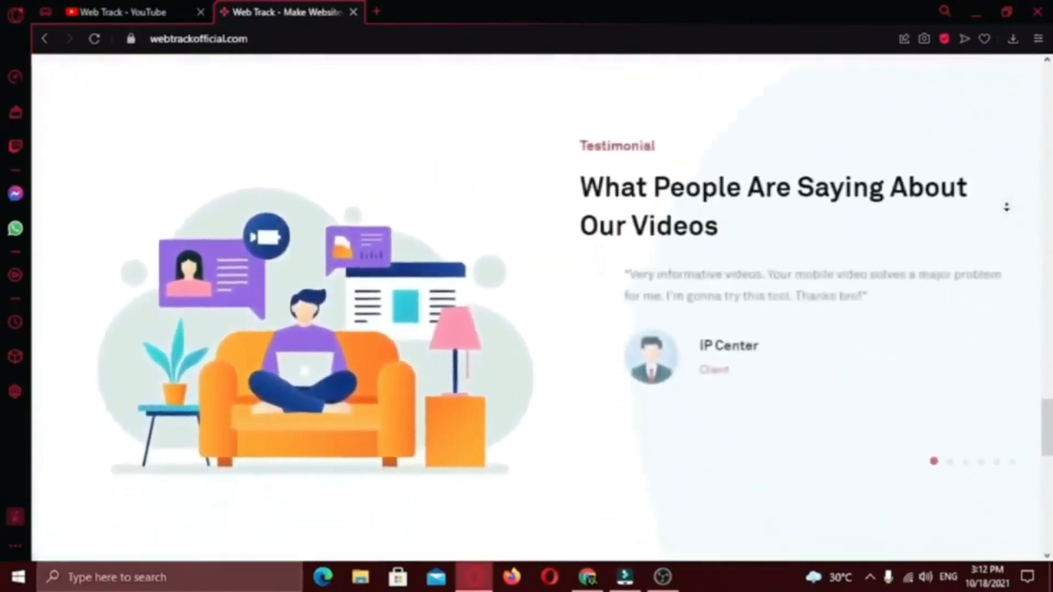
pyautogui.scroll(-7, 1006, 208)
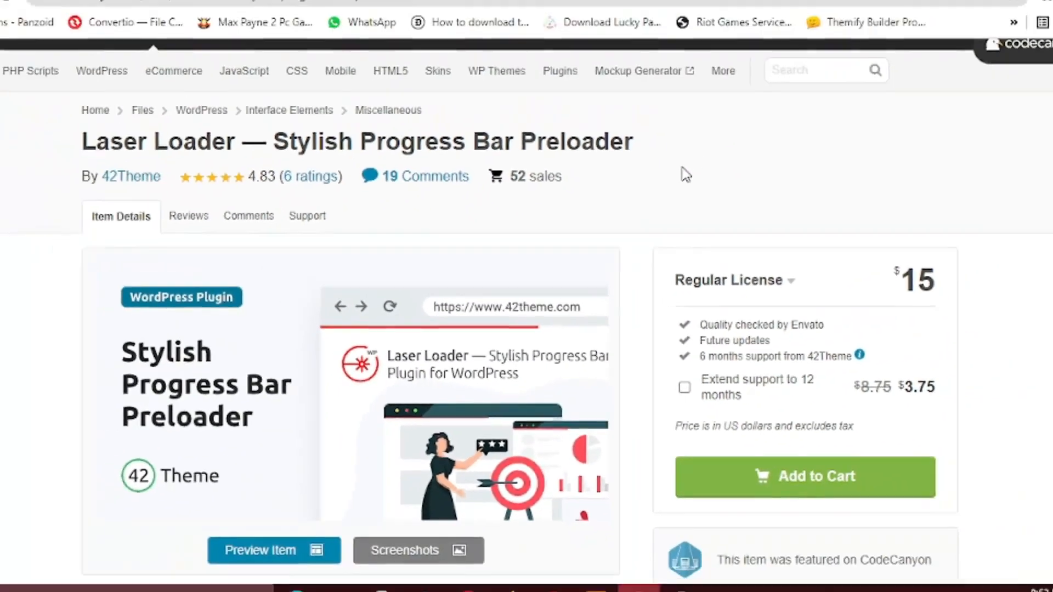
# Step: Review the item details of the Laser Loader — Stylish Progress Bar Preloader plugin on CodeCanyon
pyautogui.scroll(-15, 638, 251)
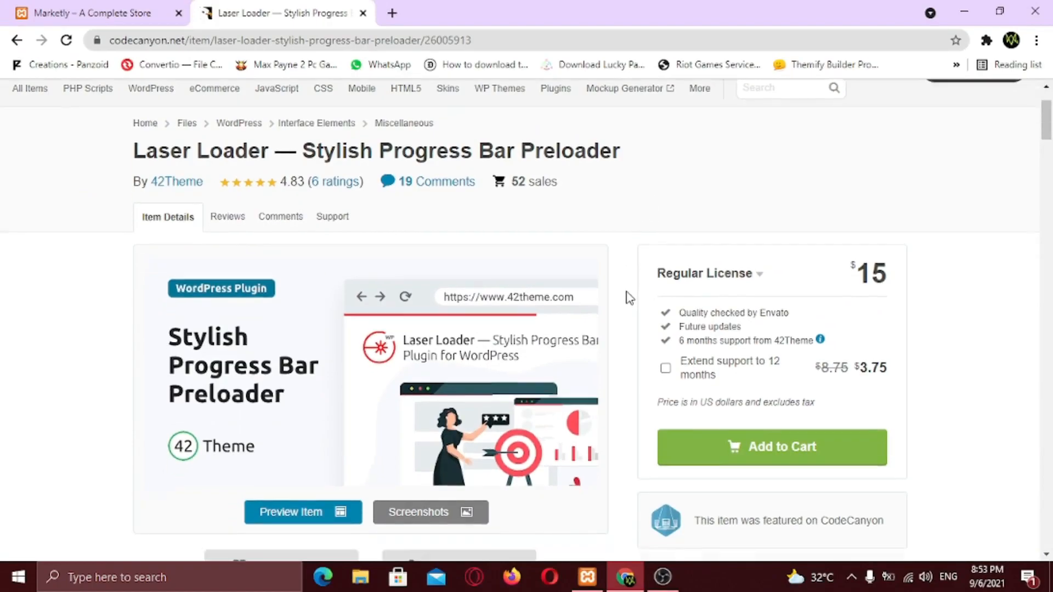
pyautogui.scroll(-1, 634, 339)
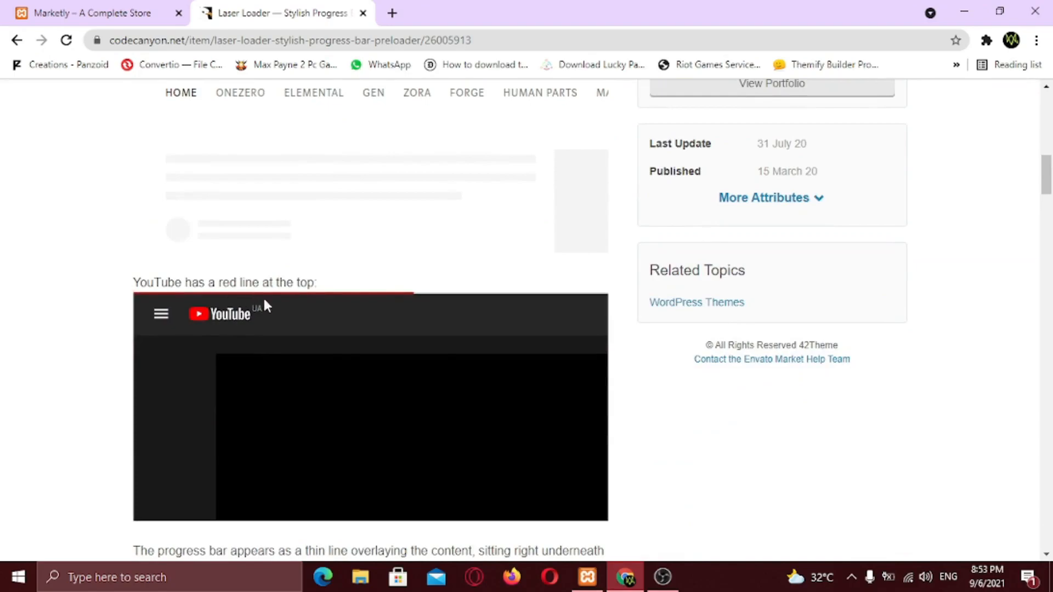
pyautogui.scroll(-2, 660, 387)
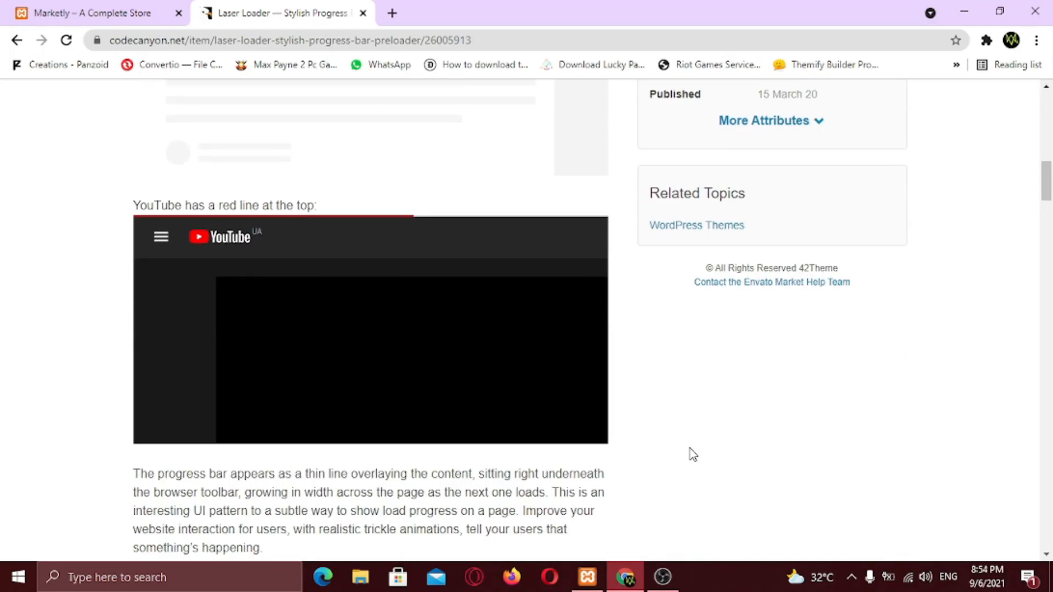
pyautogui.scroll(18, 690, 450)
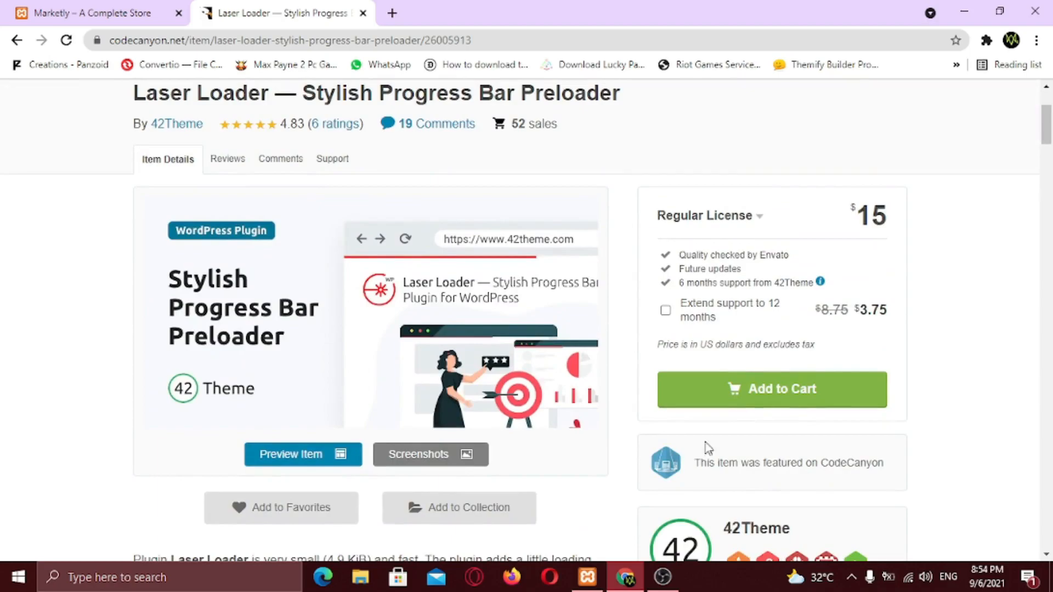
# Step: Add the Laser Loader plugin to the cart with the regular license, proceed to checkout and close the checkout page
pyautogui.click(809, 395)
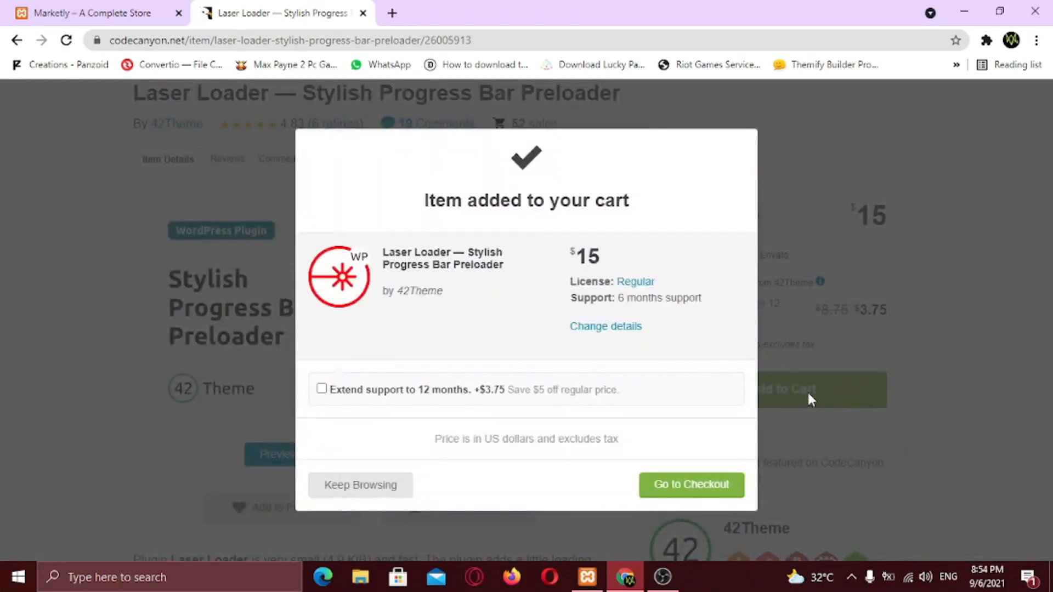
pyautogui.click(687, 490)
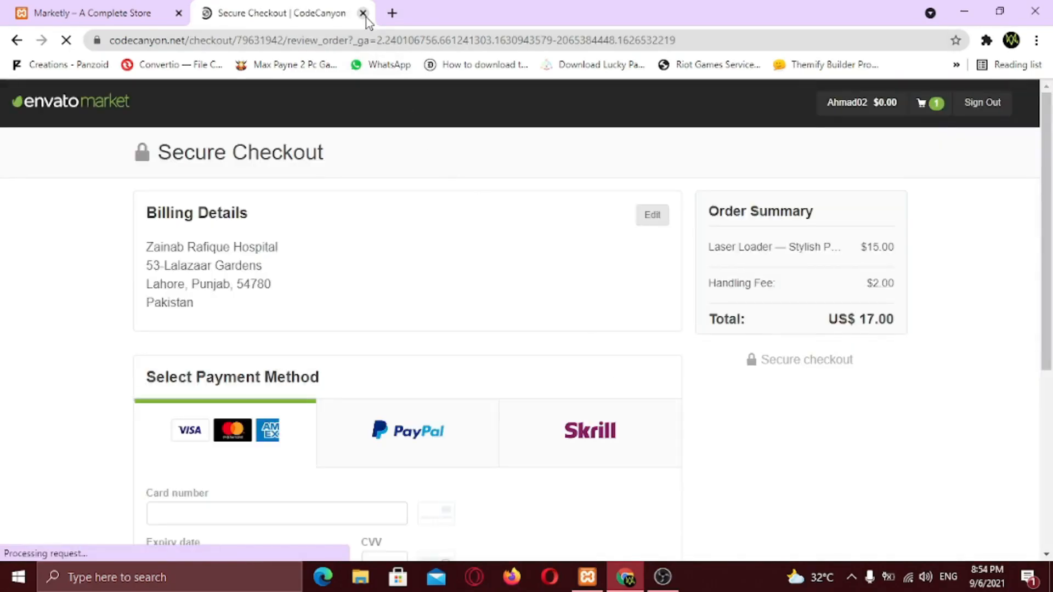
pyautogui.click(363, 13)
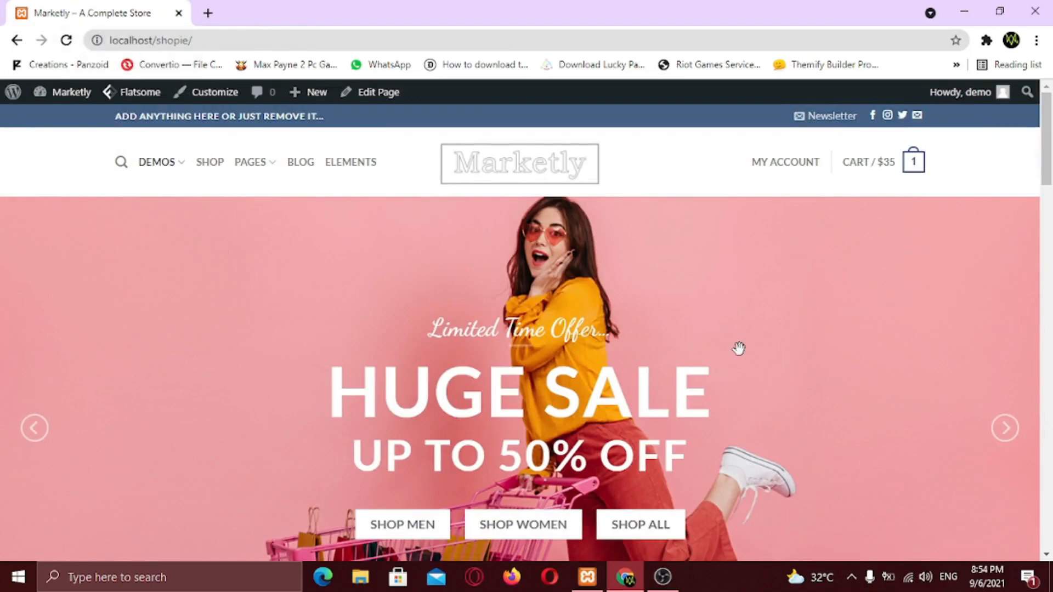
pyautogui.middleClick(794, 312)
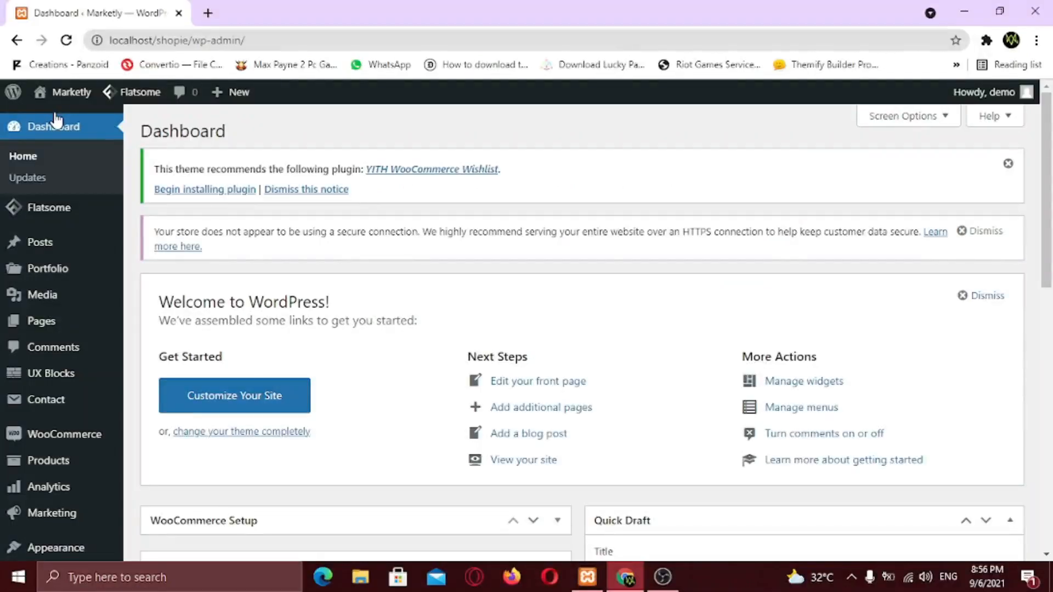
# Step: Open the form for uploading a new plugin as a zip file in the WordPress admin
pyautogui.scroll(-5, 63, 214)
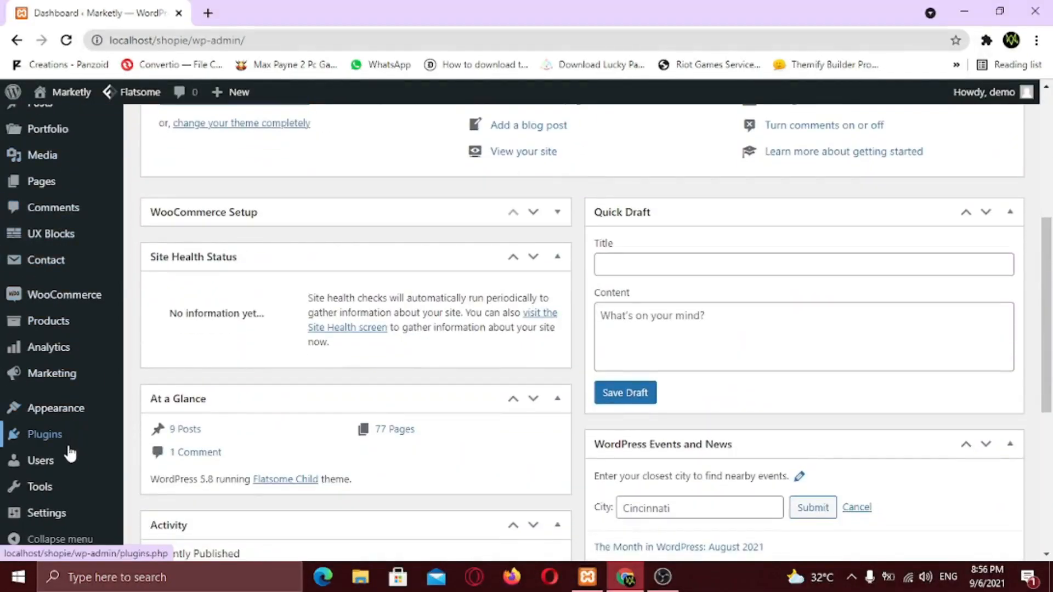
pyautogui.moveTo(125, 446)
pyautogui.click(159, 462)
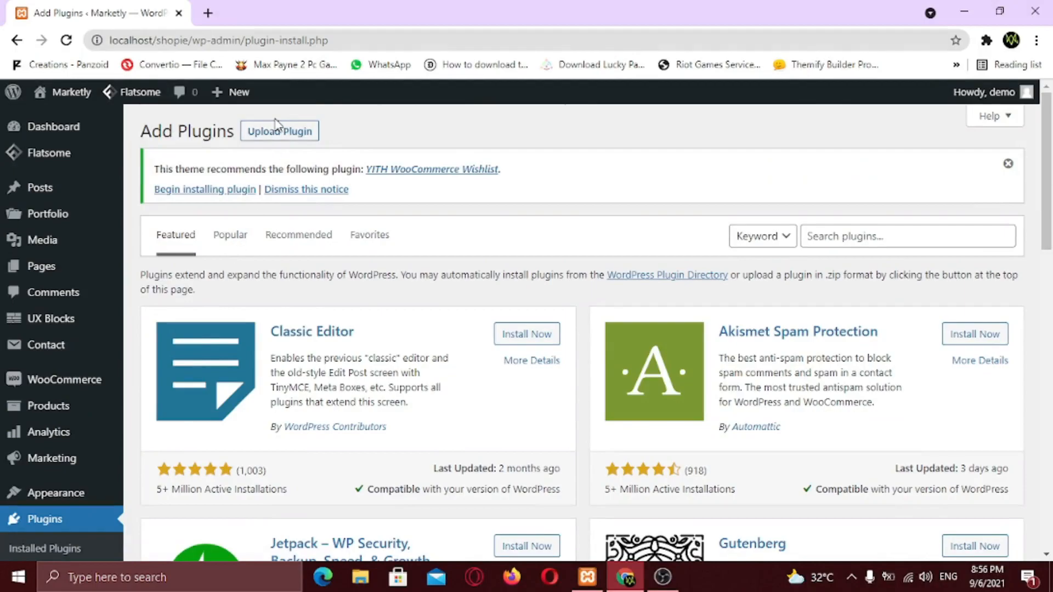
pyautogui.click(277, 129)
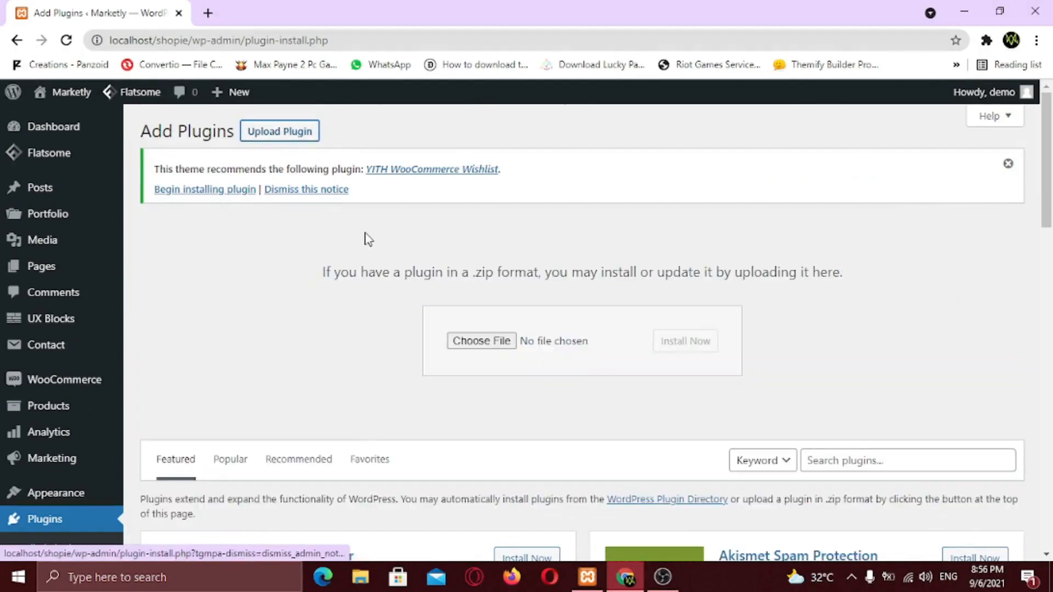
# Step: Upload laser_v1.1.0.zip from the Desktop, then install and activate the plugin
pyautogui.click(465, 339)
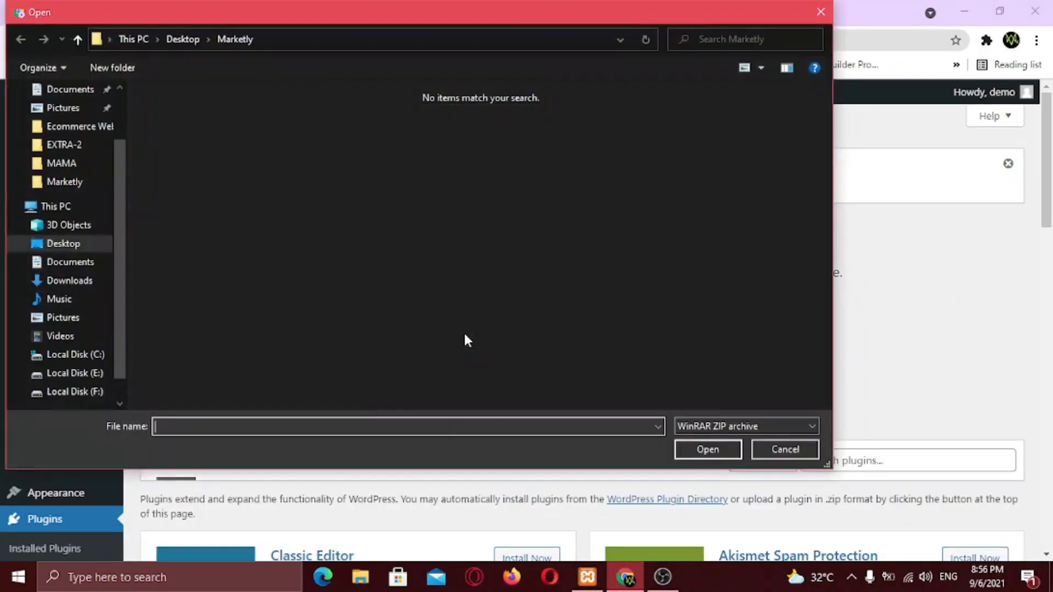
pyautogui.click(95, 248)
pyautogui.click(511, 140)
pyautogui.click(686, 444)
pyautogui.click(714, 344)
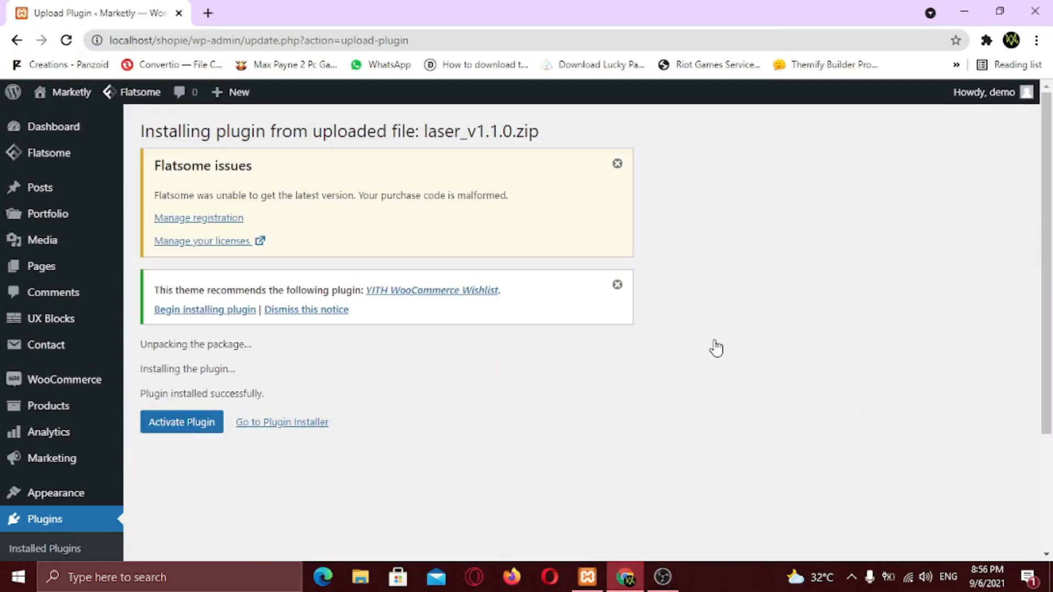
pyautogui.click(198, 427)
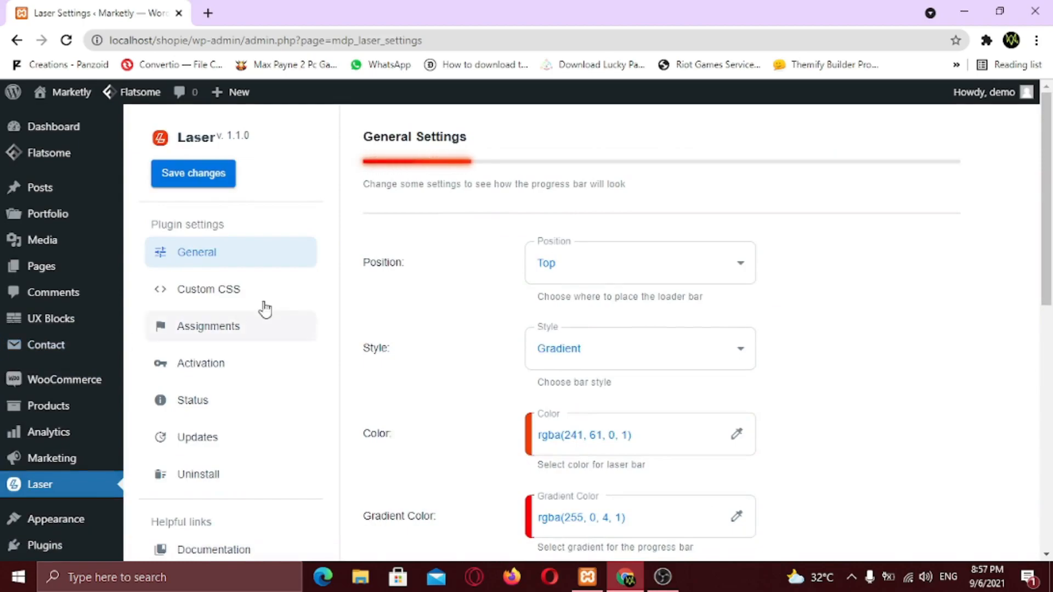
# Step: Set the loader bar's position to Bottom in the Laser general settings
pyautogui.click(722, 265)
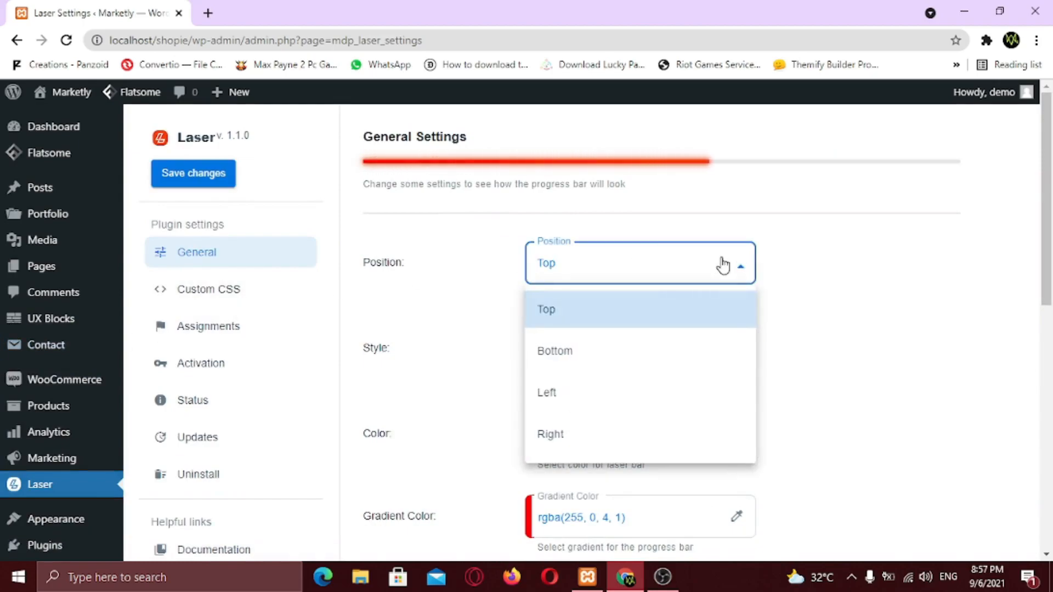
pyautogui.click(636, 350)
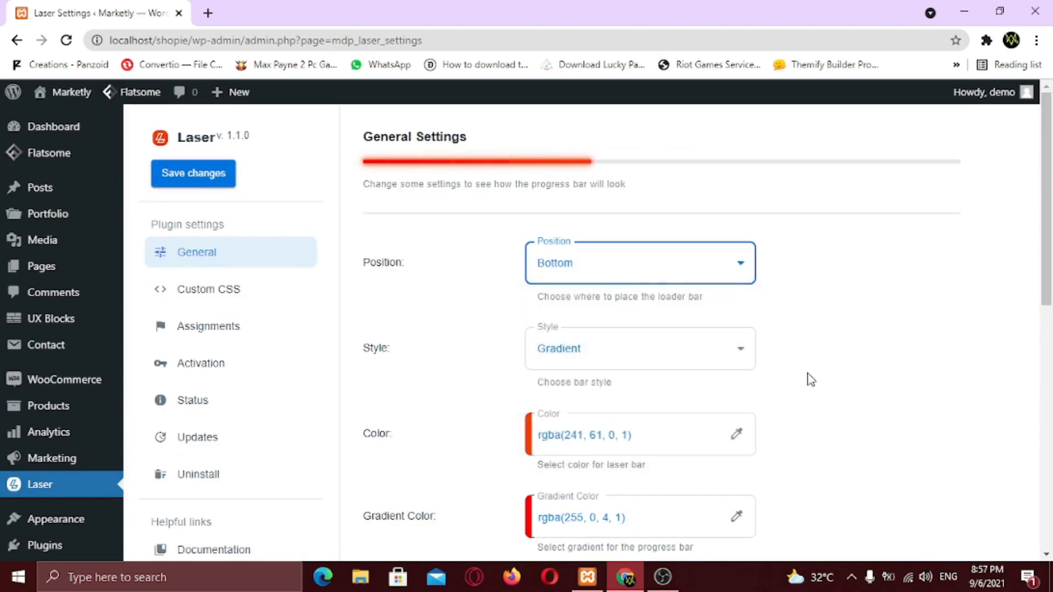
pyautogui.scroll(-5, 808, 376)
pyautogui.scroll(1, 808, 376)
pyautogui.scroll(4, 810, 379)
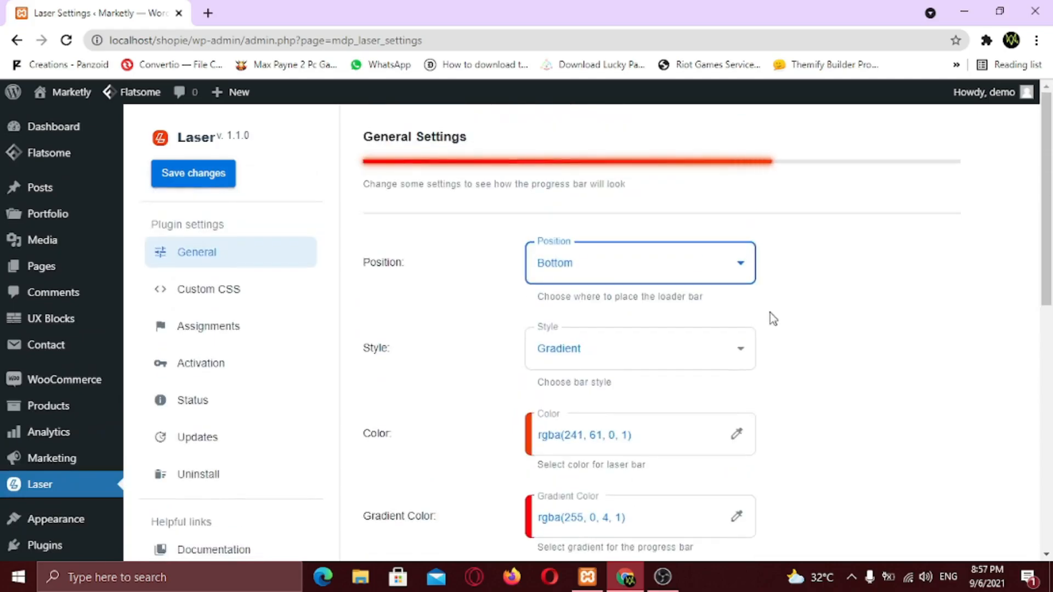
# Step: Set the loader bar's position back to Top
pyautogui.click(653, 278)
pyautogui.click(614, 307)
pyautogui.click(815, 298)
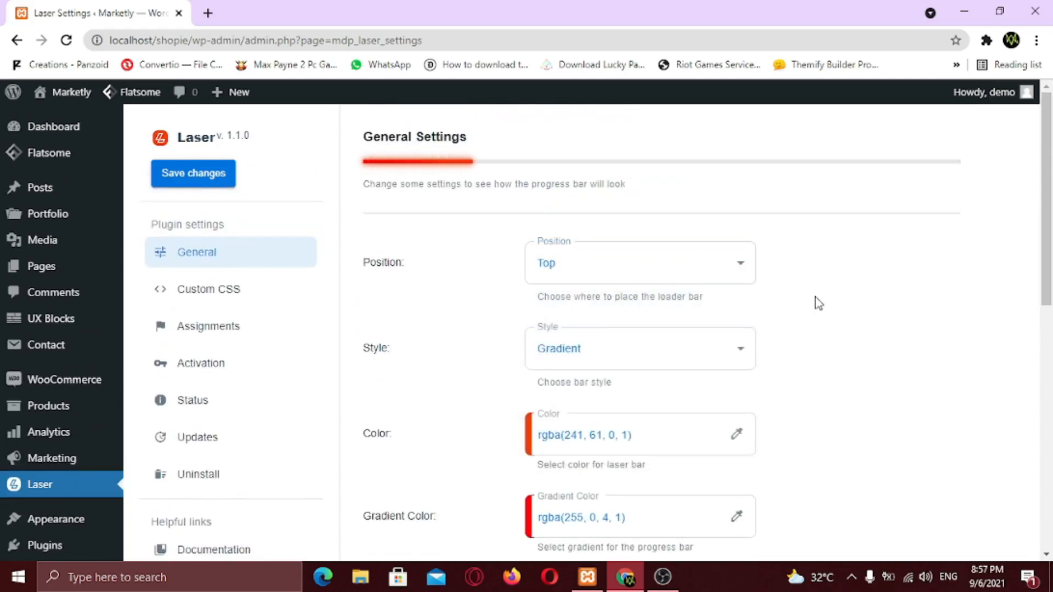
# Step: Set the loader bar's style to Monochrome
pyautogui.click(672, 357)
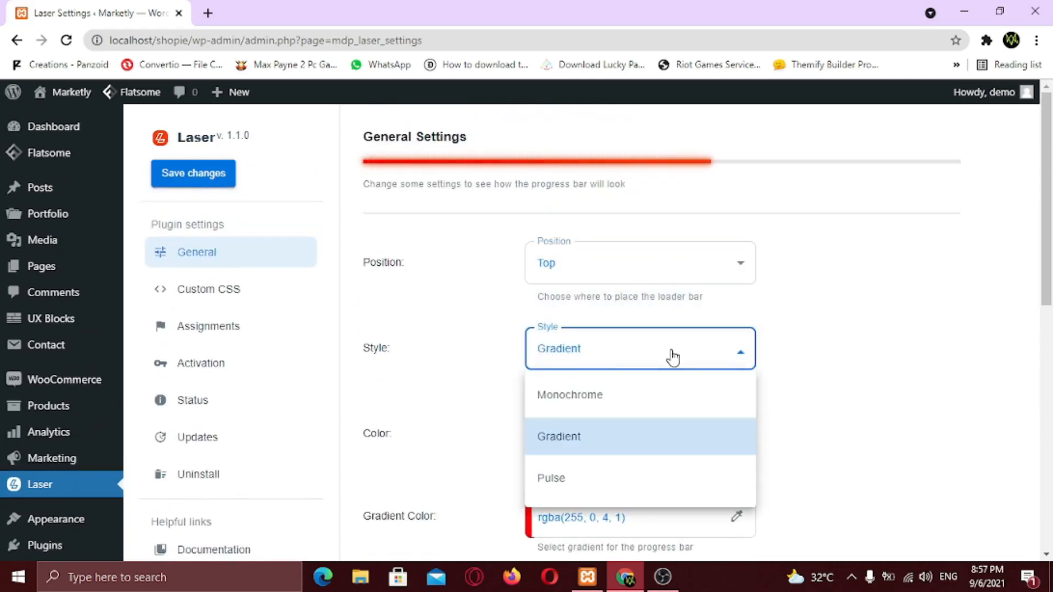
pyautogui.click(613, 405)
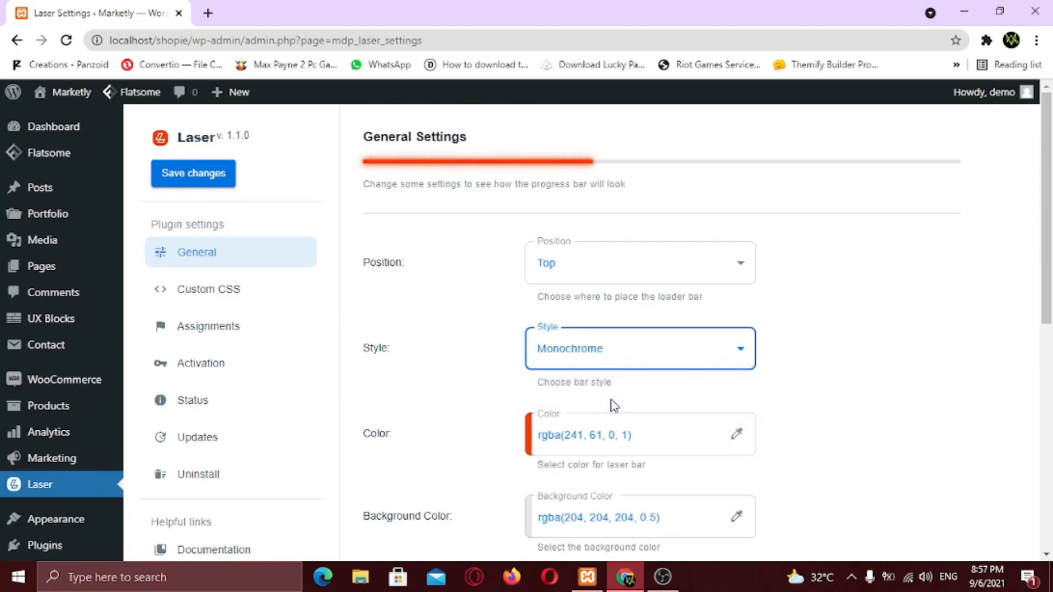
pyautogui.scroll(-2, 801, 412)
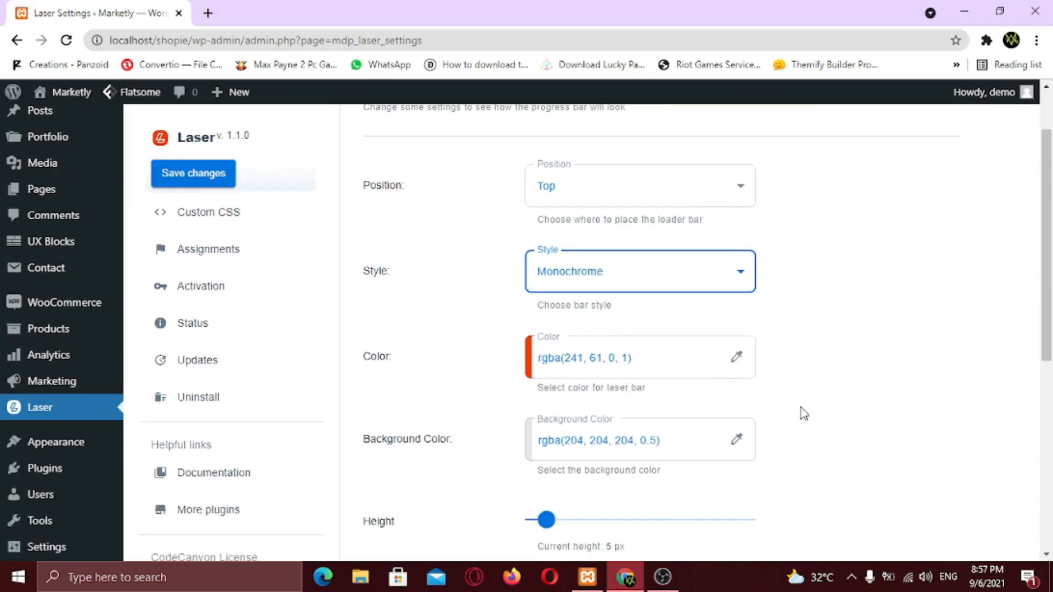
pyautogui.scroll(2, 804, 412)
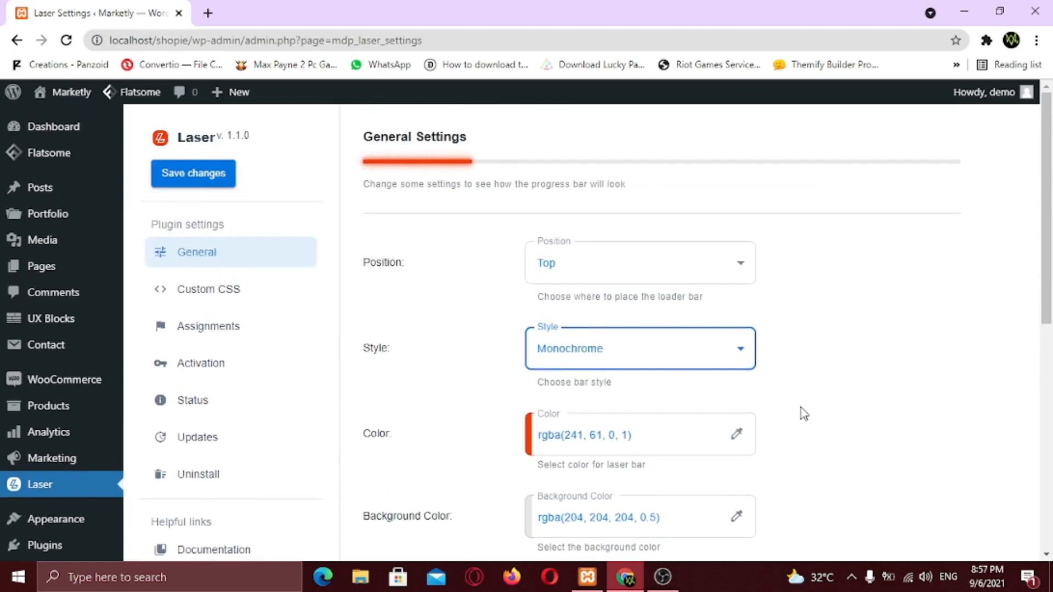
# Step: Set the laser bar's color to the crimson red rgba(233, 0, 56, 1)
pyautogui.click(594, 438)
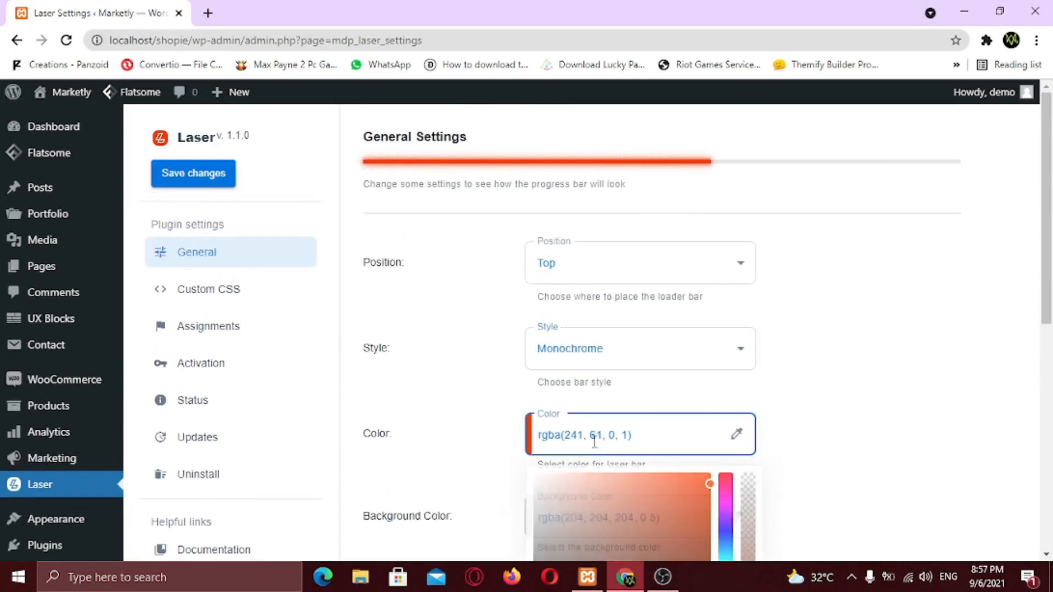
pyautogui.scroll(-5, 593, 445)
pyautogui.scroll(3, 657, 439)
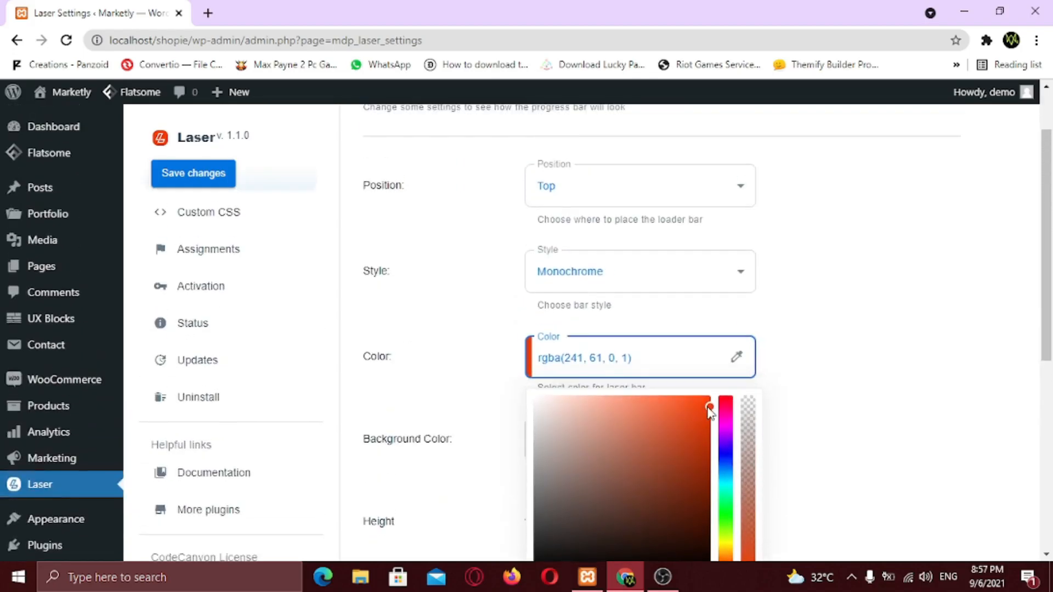
pyautogui.click(726, 404)
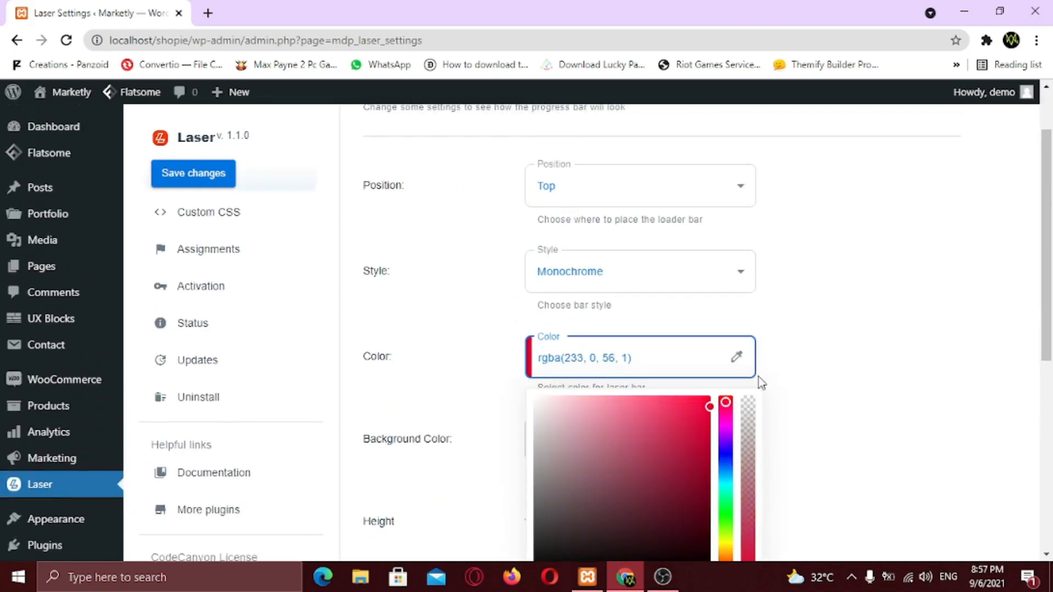
pyautogui.scroll(2, 758, 378)
pyautogui.scroll(-3, 791, 385)
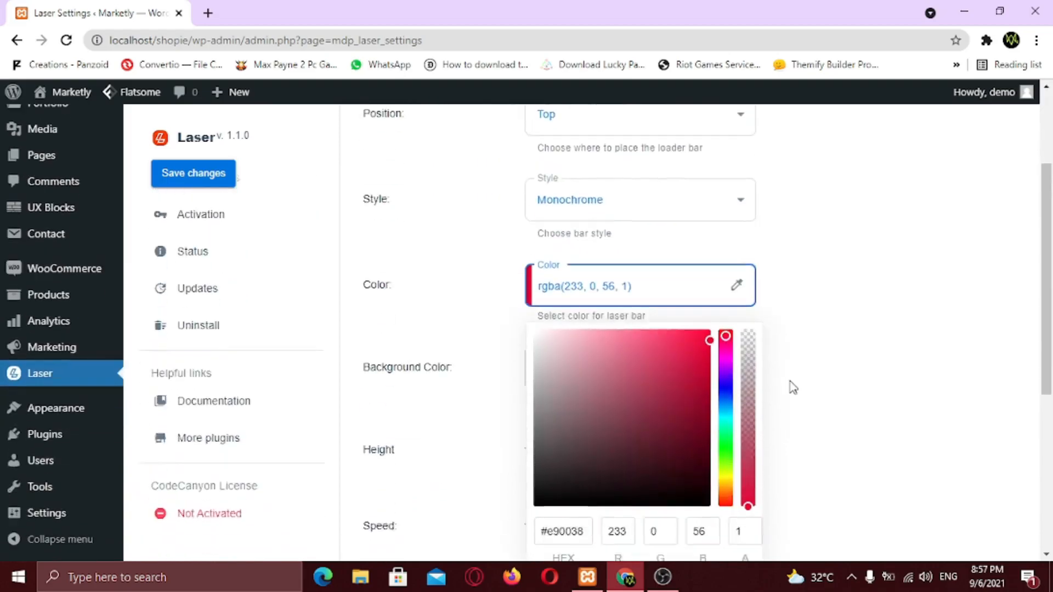
pyautogui.scroll(-2, 792, 387)
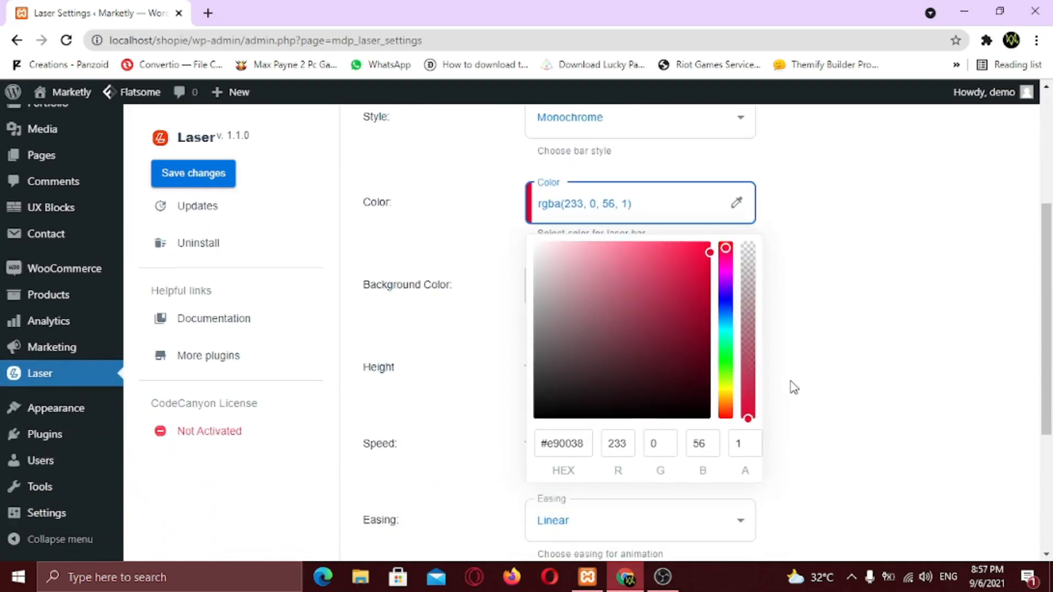
pyautogui.click(794, 386)
# Step: Set the progress bar's background color to the darker gray rgba(126, 126, 126, 0.5)
pyautogui.click(662, 288)
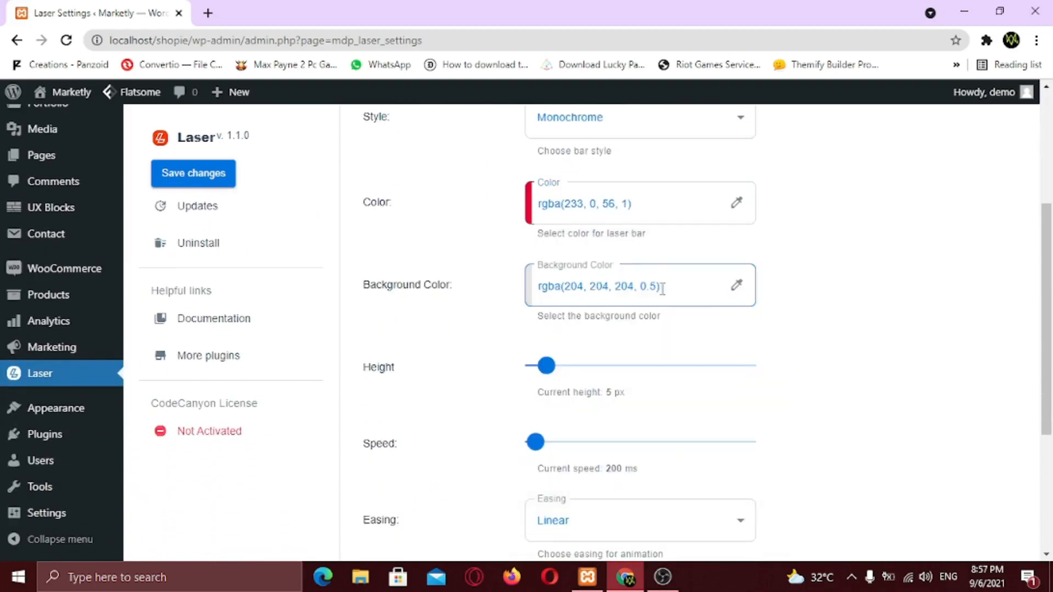
pyautogui.click(735, 287)
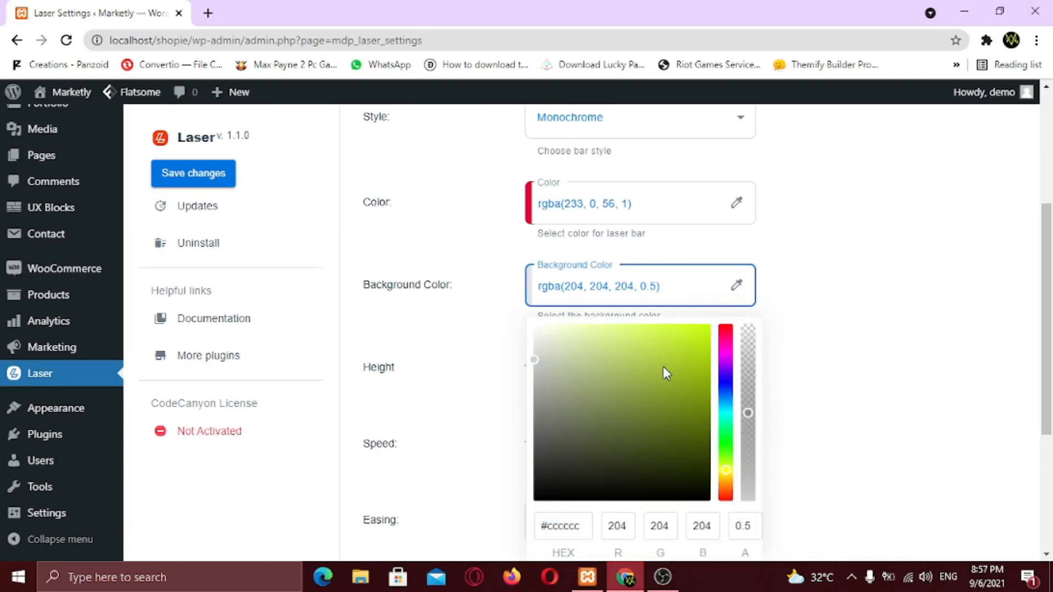
pyautogui.moveTo(537, 368); pyautogui.dragTo(536, 414)
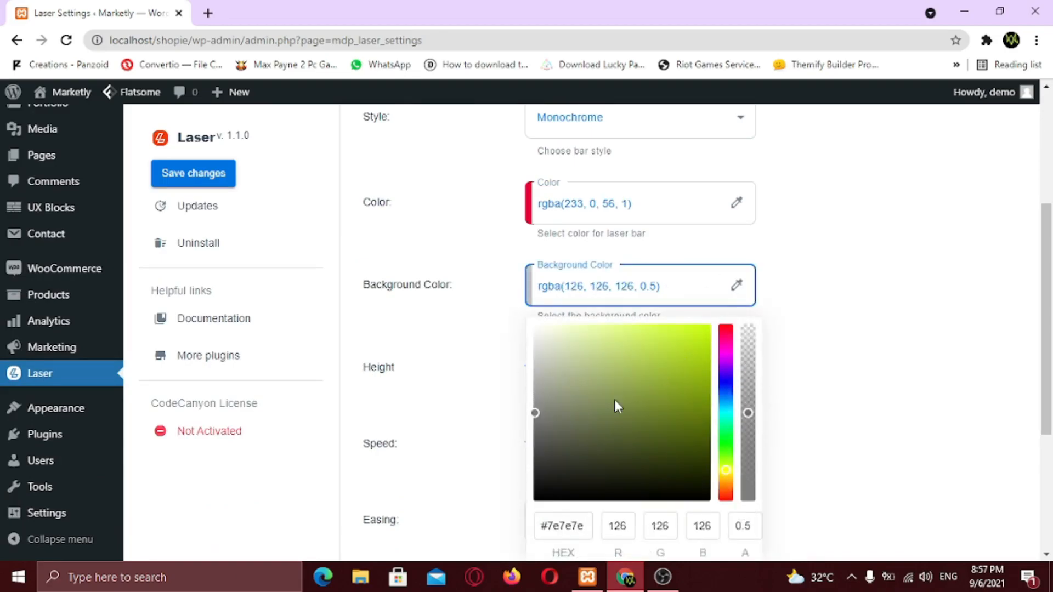
pyautogui.scroll(4, 813, 371)
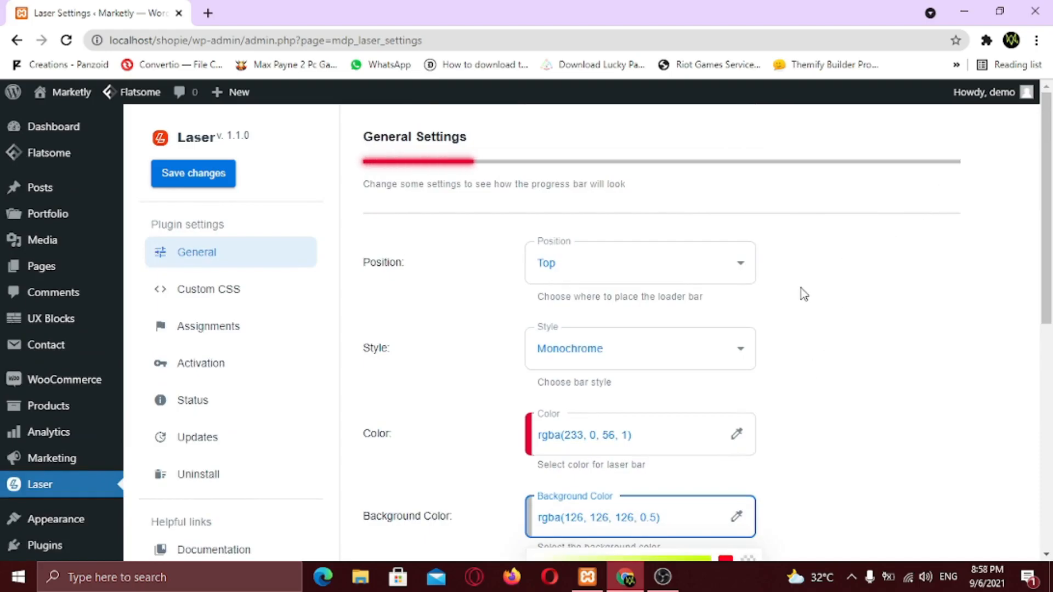
pyautogui.scroll(-4, 803, 294)
pyautogui.scroll(-3, 807, 295)
pyautogui.click(840, 297)
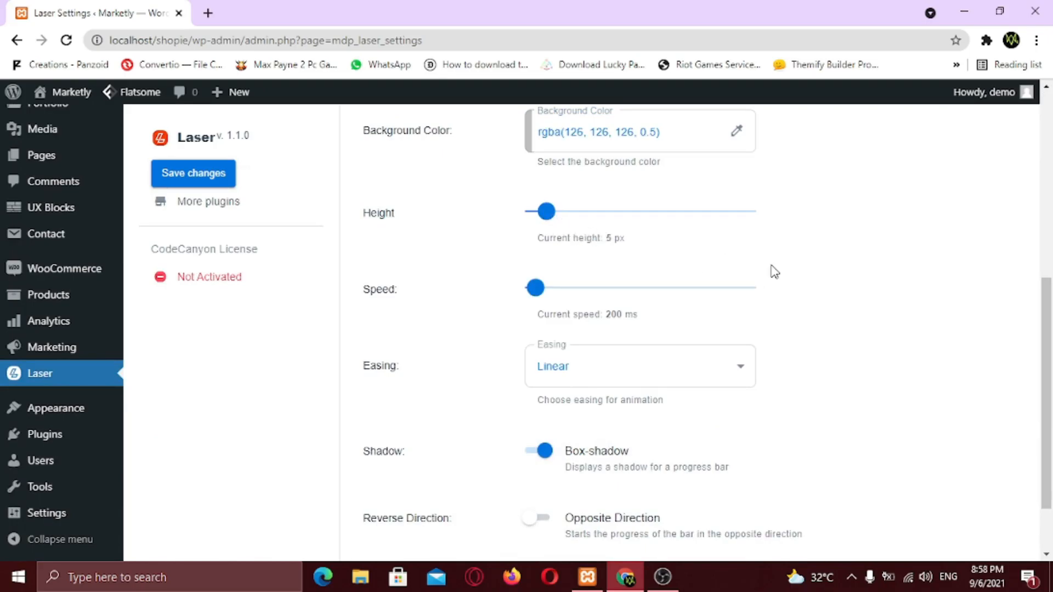
# Step: Set the progress bar's height to 3 px and its animation easing to Ease
pyautogui.moveTo(548, 219); pyautogui.dragTo(537, 221)
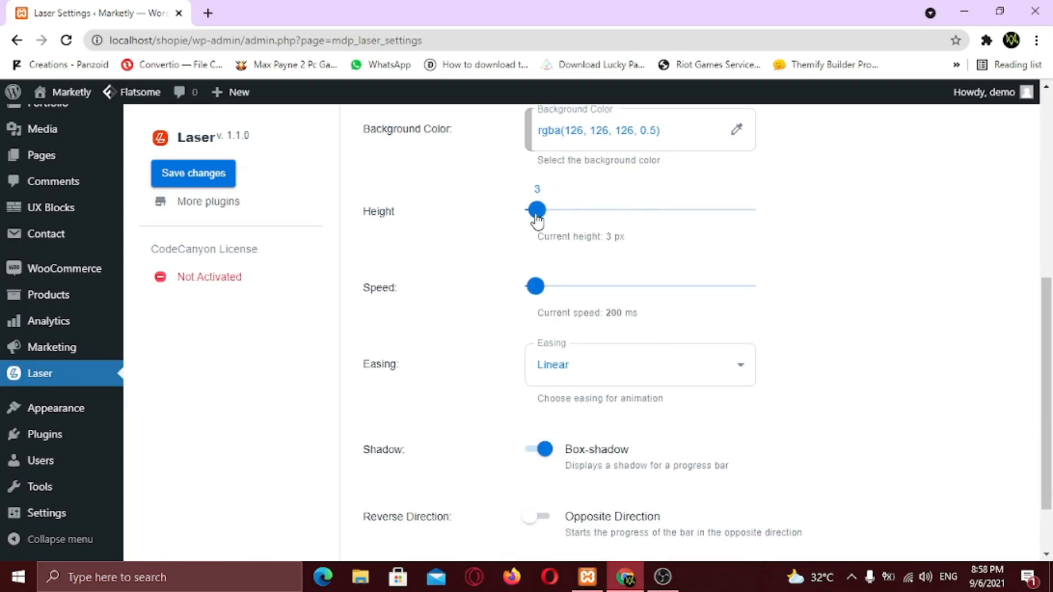
pyautogui.scroll(7, 766, 284)
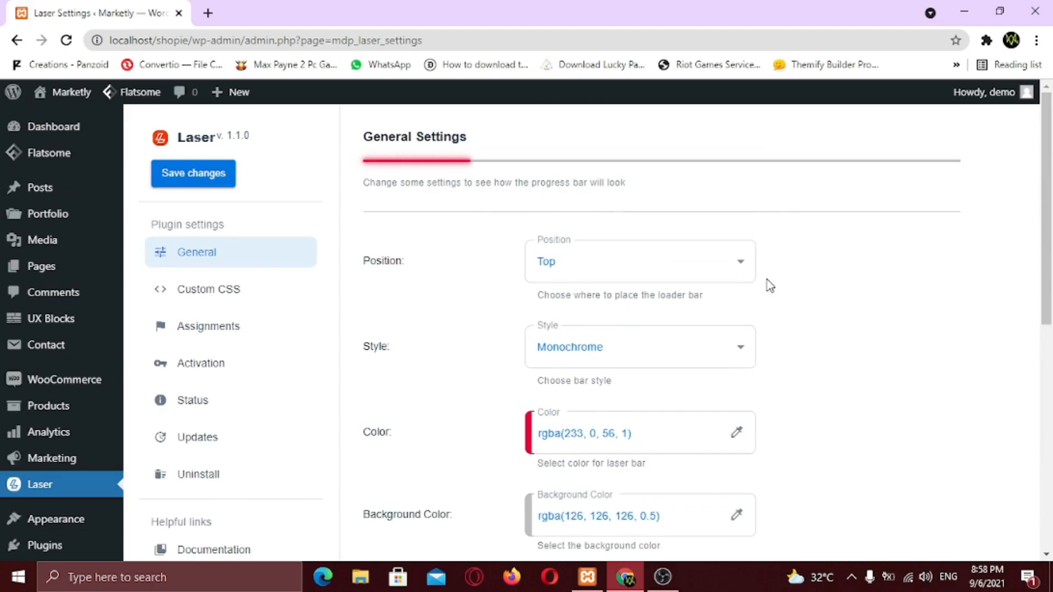
pyautogui.scroll(-4, 859, 316)
pyautogui.scroll(-3, 862, 320)
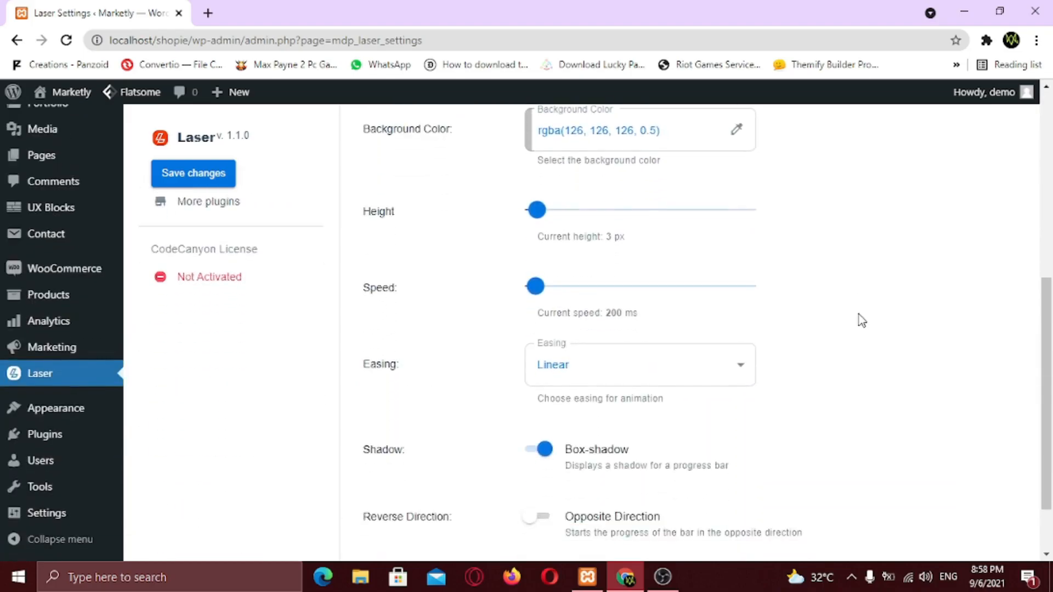
pyautogui.click(696, 369)
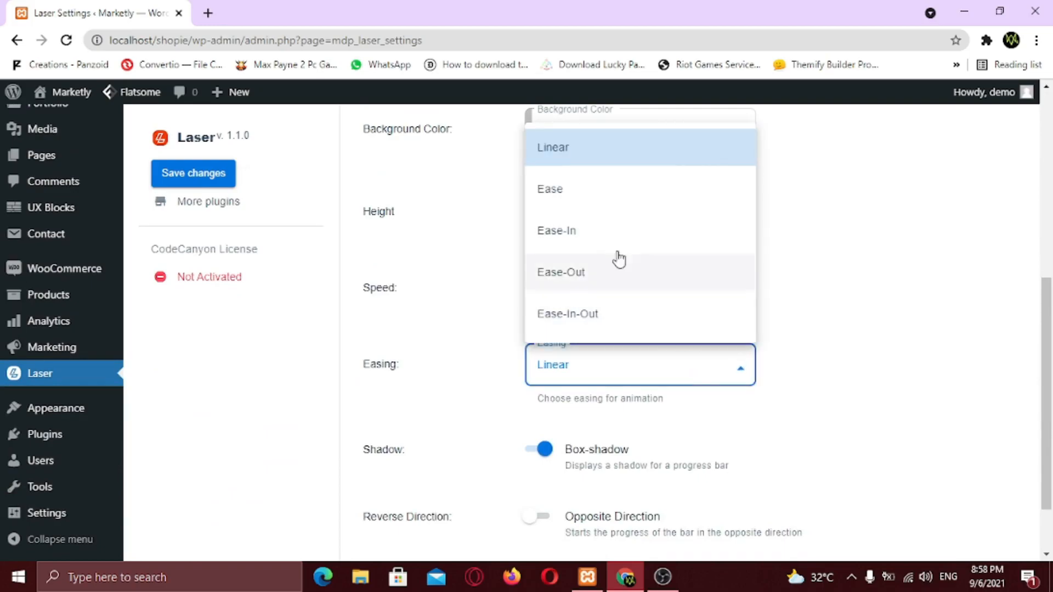
pyautogui.click(583, 200)
pyautogui.scroll(7, 809, 304)
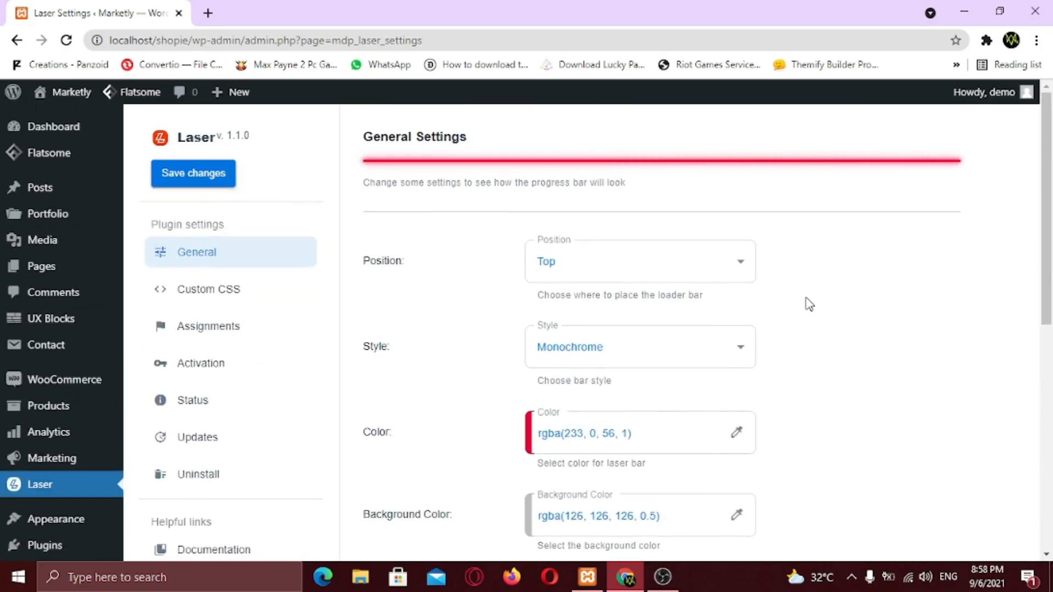
# Step: Turn off the box-shadow of the progress bar
pyautogui.scroll(-7, 809, 304)
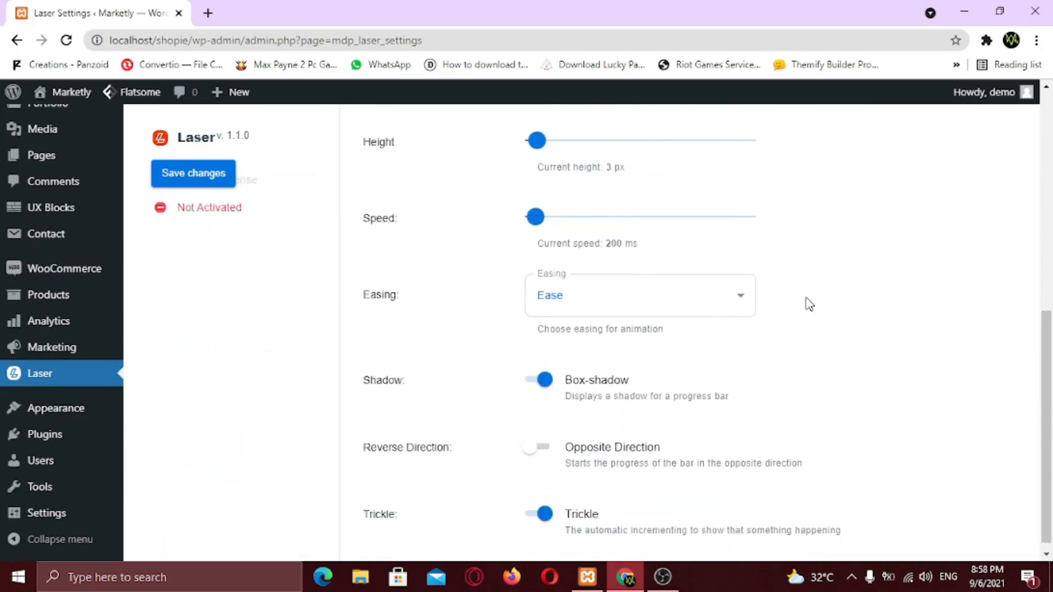
pyautogui.click(545, 373)
pyautogui.scroll(7, 863, 361)
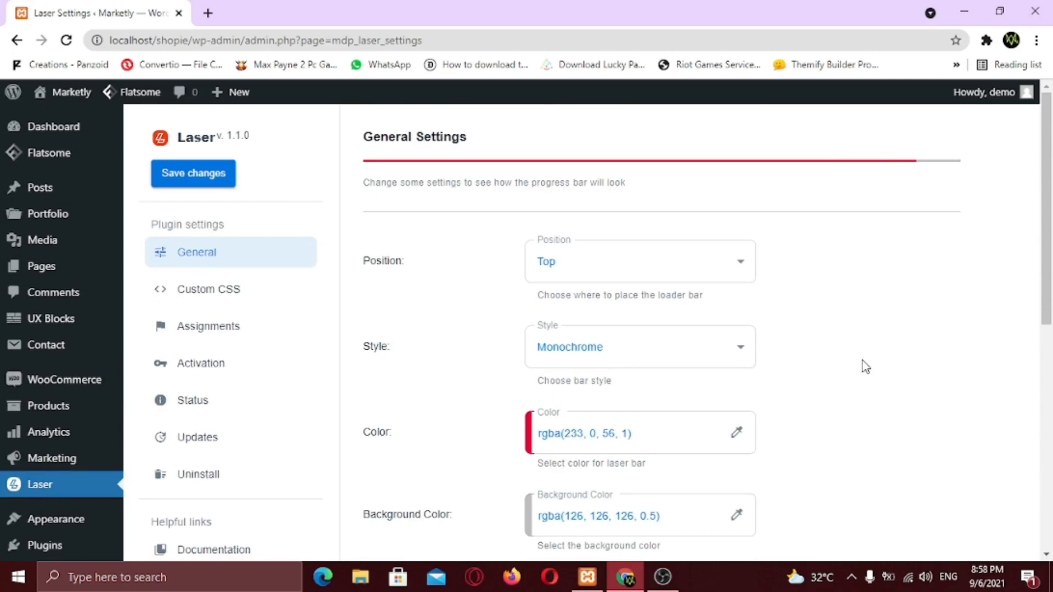
pyautogui.scroll(-7, 863, 361)
pyautogui.scroll(-1, 863, 360)
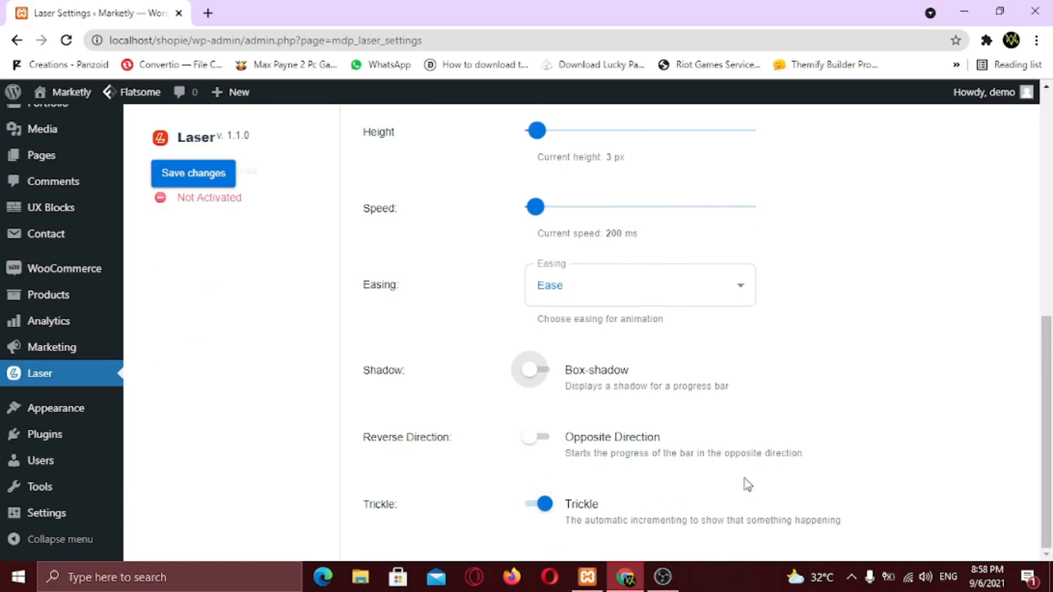
# Step: Set the loader bar's style to Pulse and save the plugin settings
pyautogui.scroll(8, 825, 442)
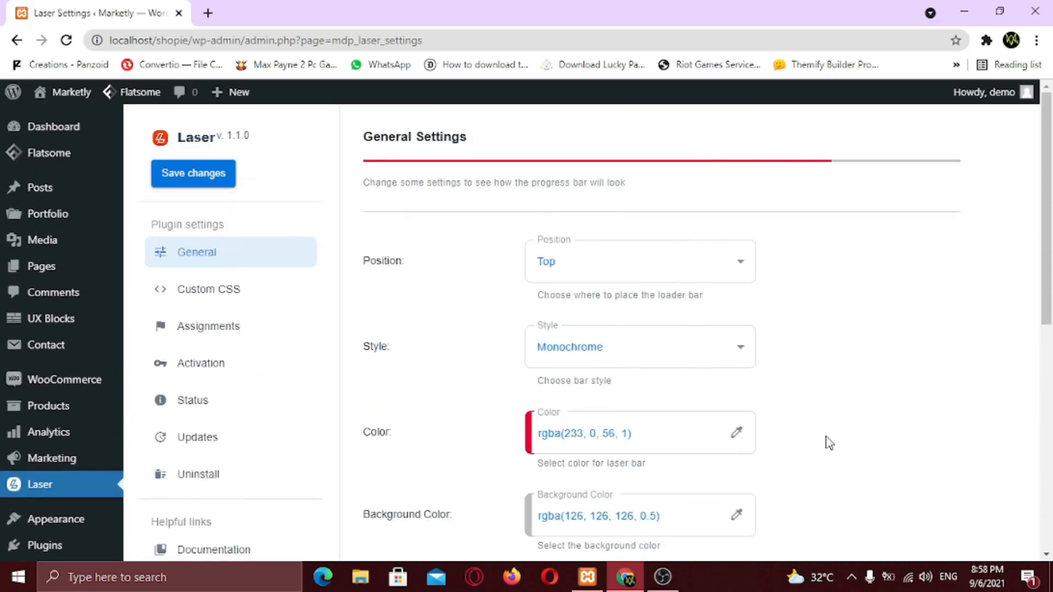
pyautogui.click(670, 362)
pyautogui.click(625, 436)
pyautogui.click(601, 475)
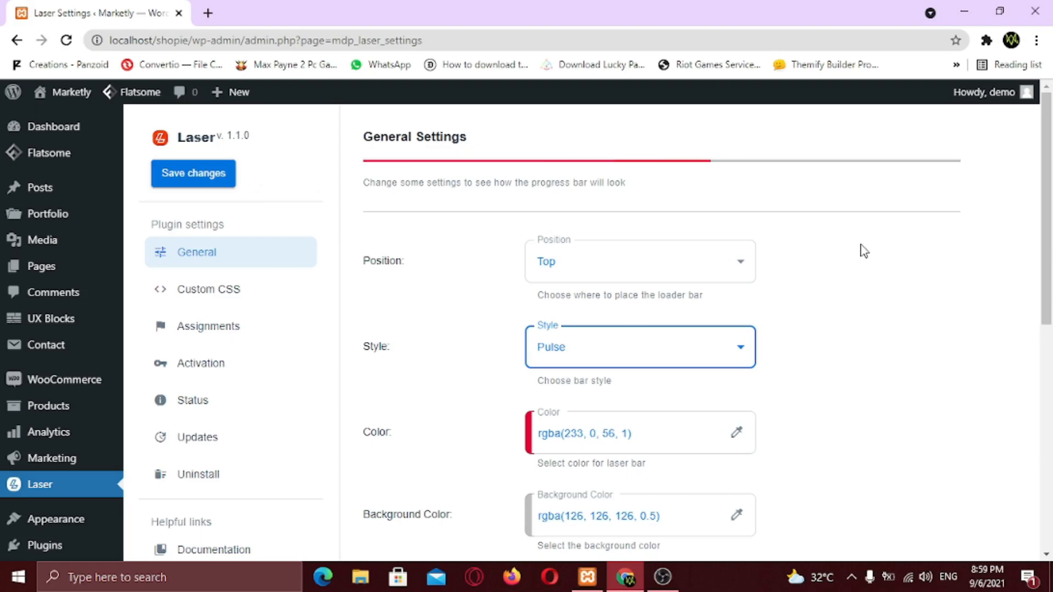
pyautogui.click(208, 289)
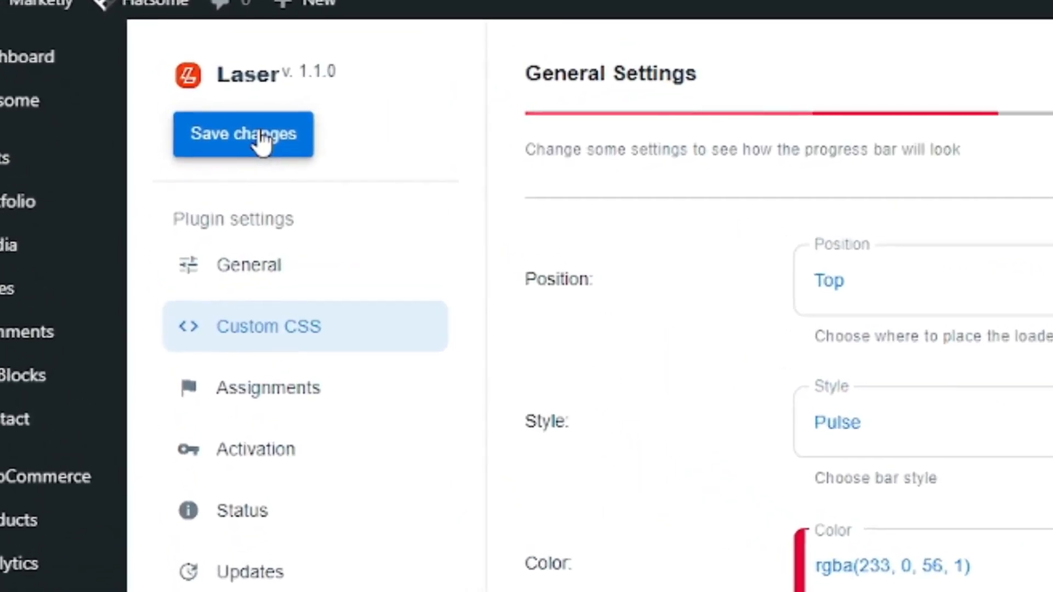
pyautogui.click(262, 142)
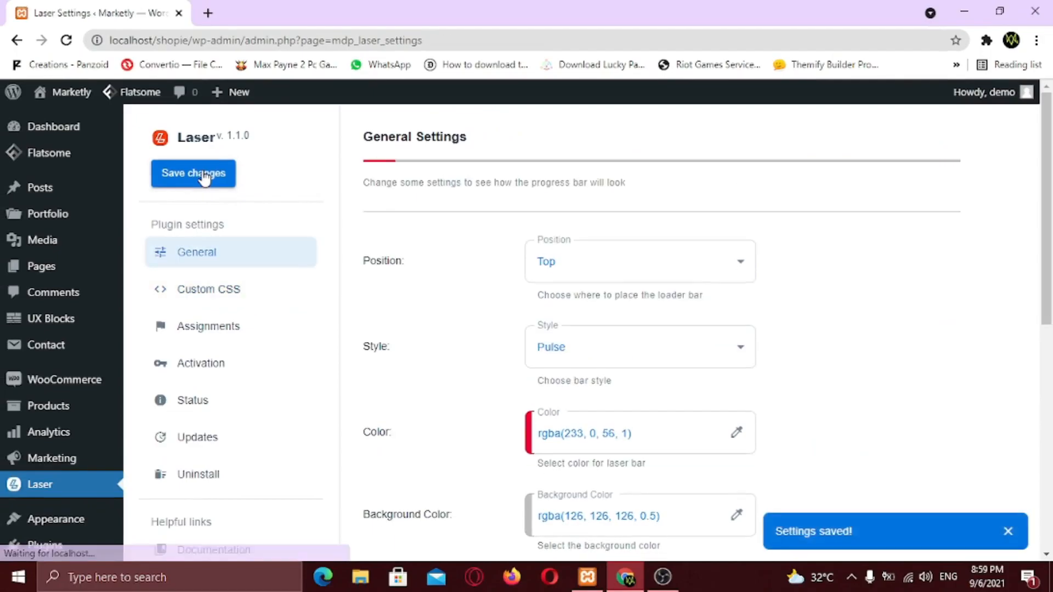
# Step: Reload the Marketly storefront homepage and go to its Shop page to check the loading bar
pyautogui.click(252, 11)
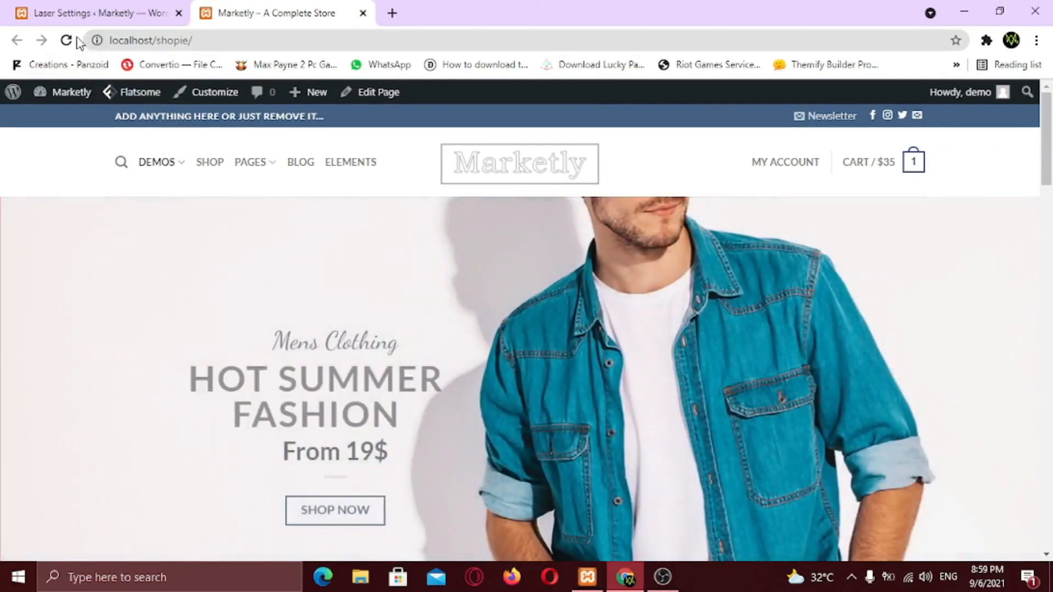
pyautogui.click(66, 40)
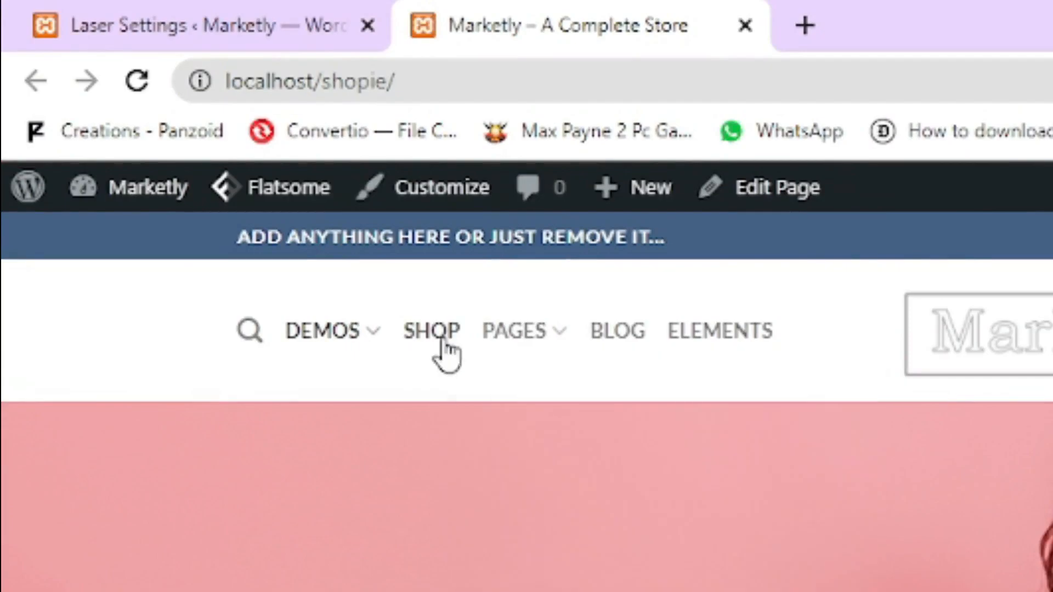
pyautogui.click(442, 340)
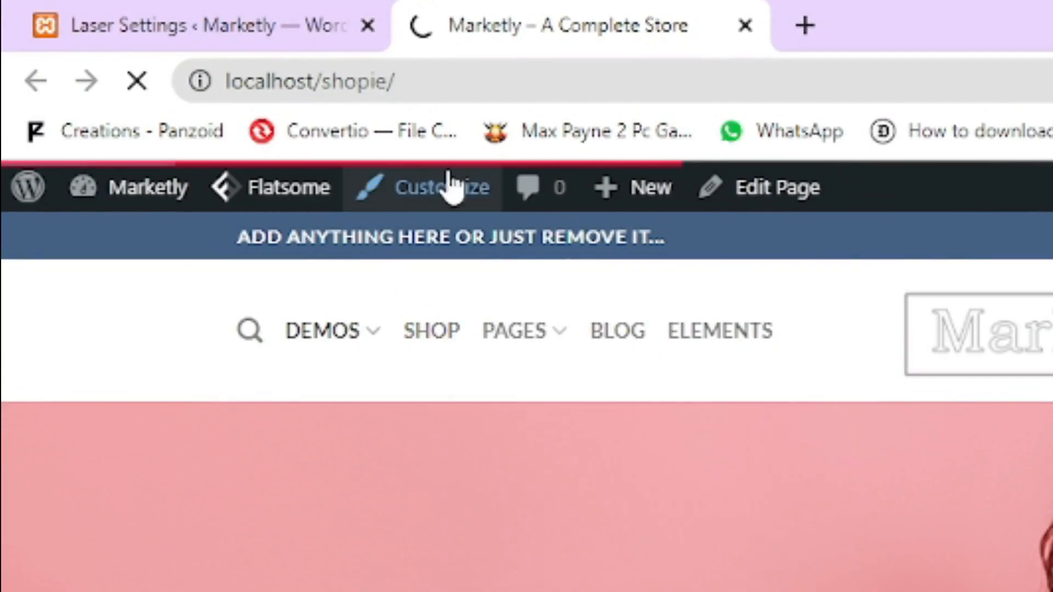